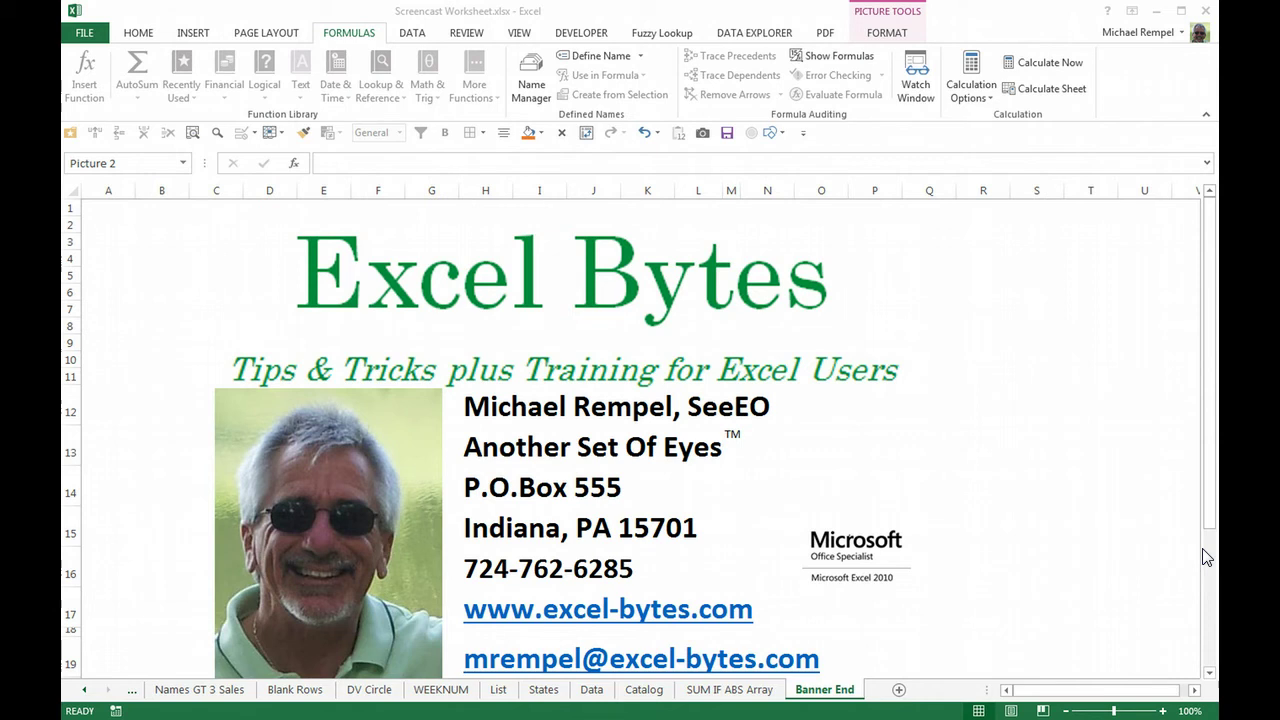
pyautogui.click(722, 689)
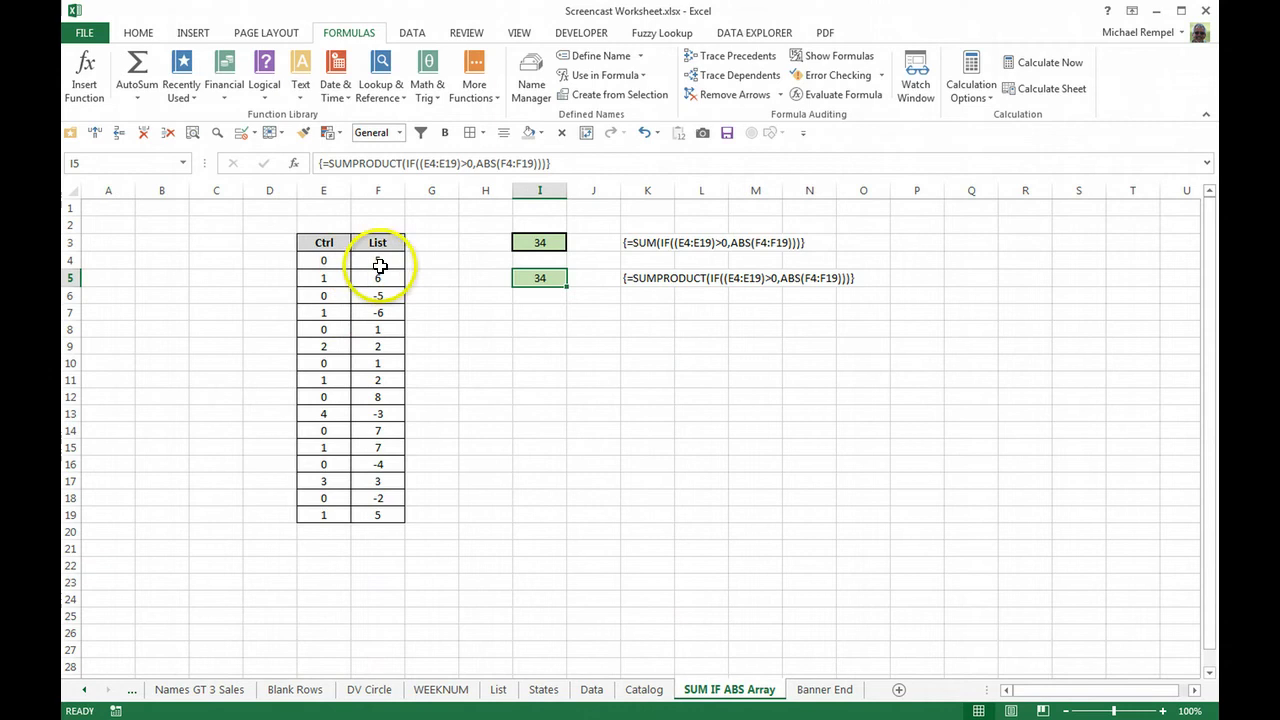
pyautogui.moveTo(379, 263); pyautogui.dragTo(404, 519)
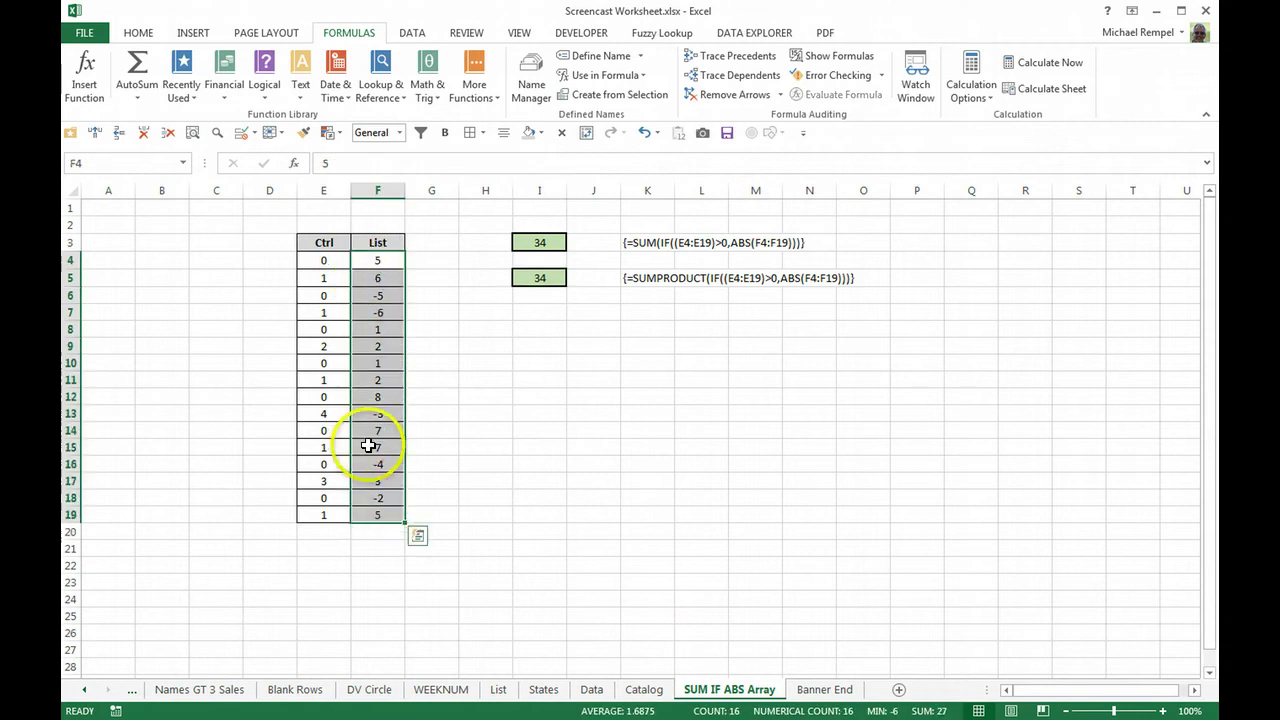
pyautogui.click(254, 527)
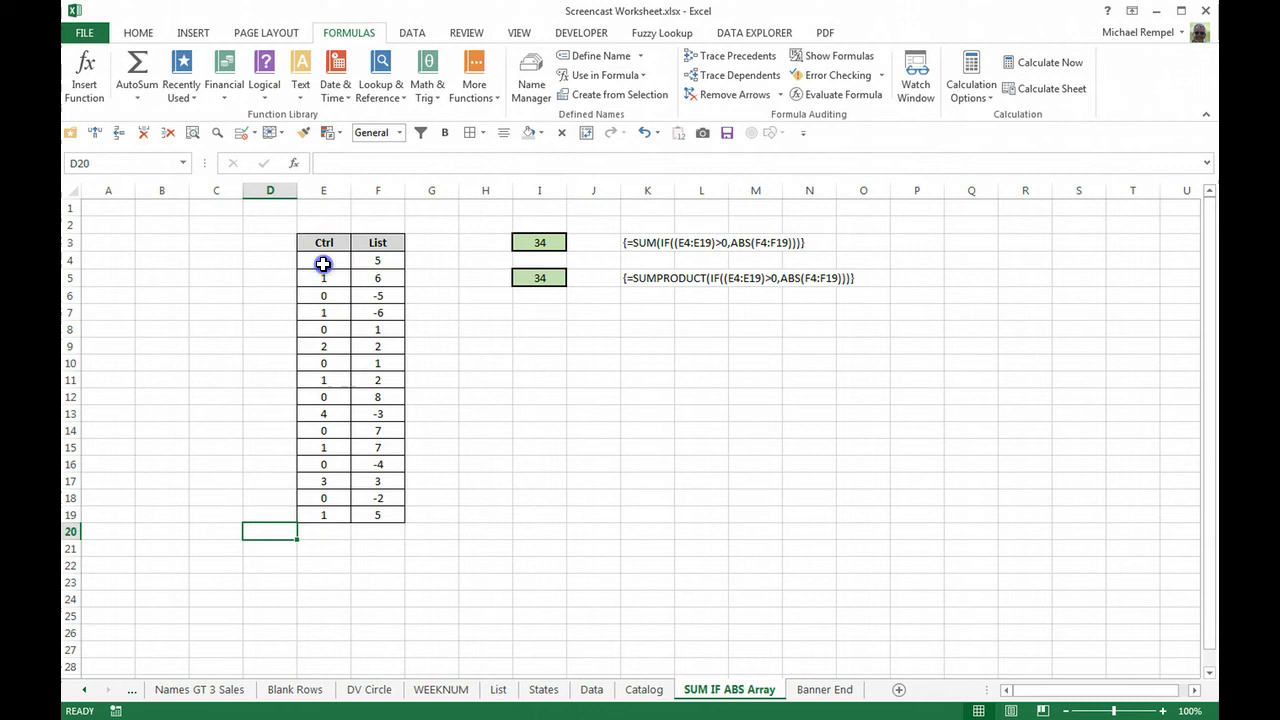
pyautogui.moveTo(323, 263); pyautogui.dragTo(328, 520)
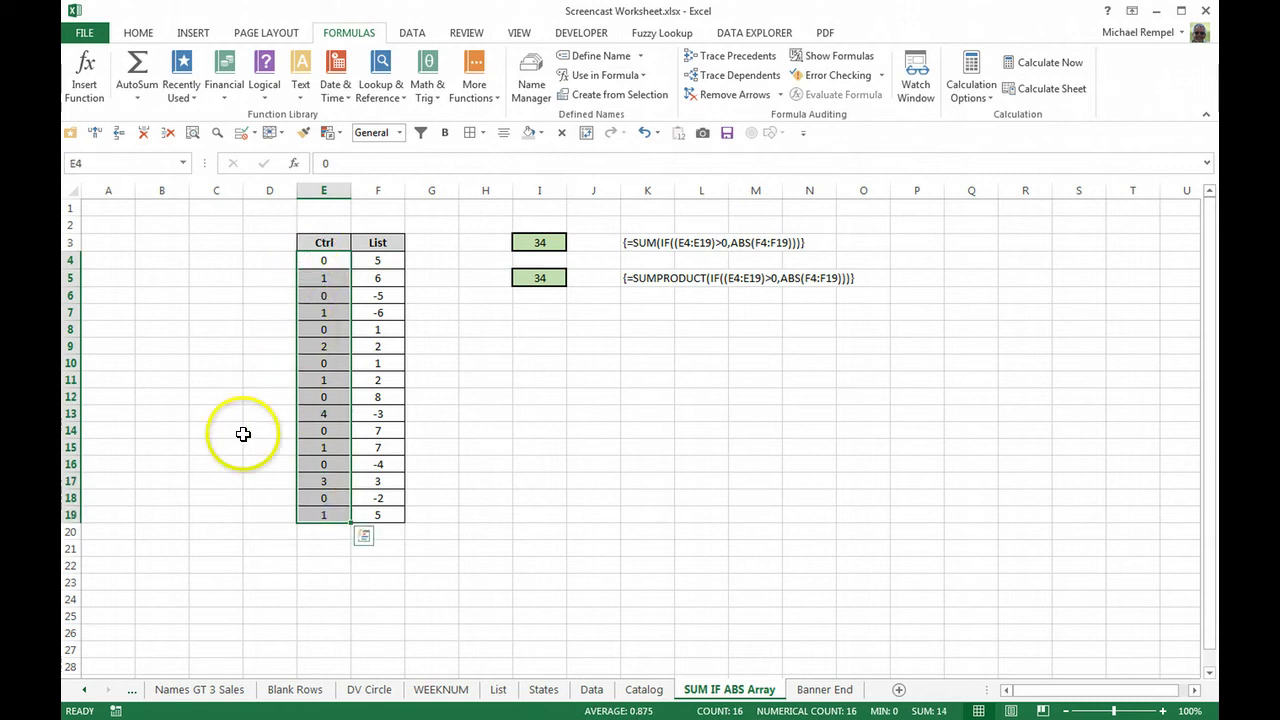
pyautogui.click(470, 442)
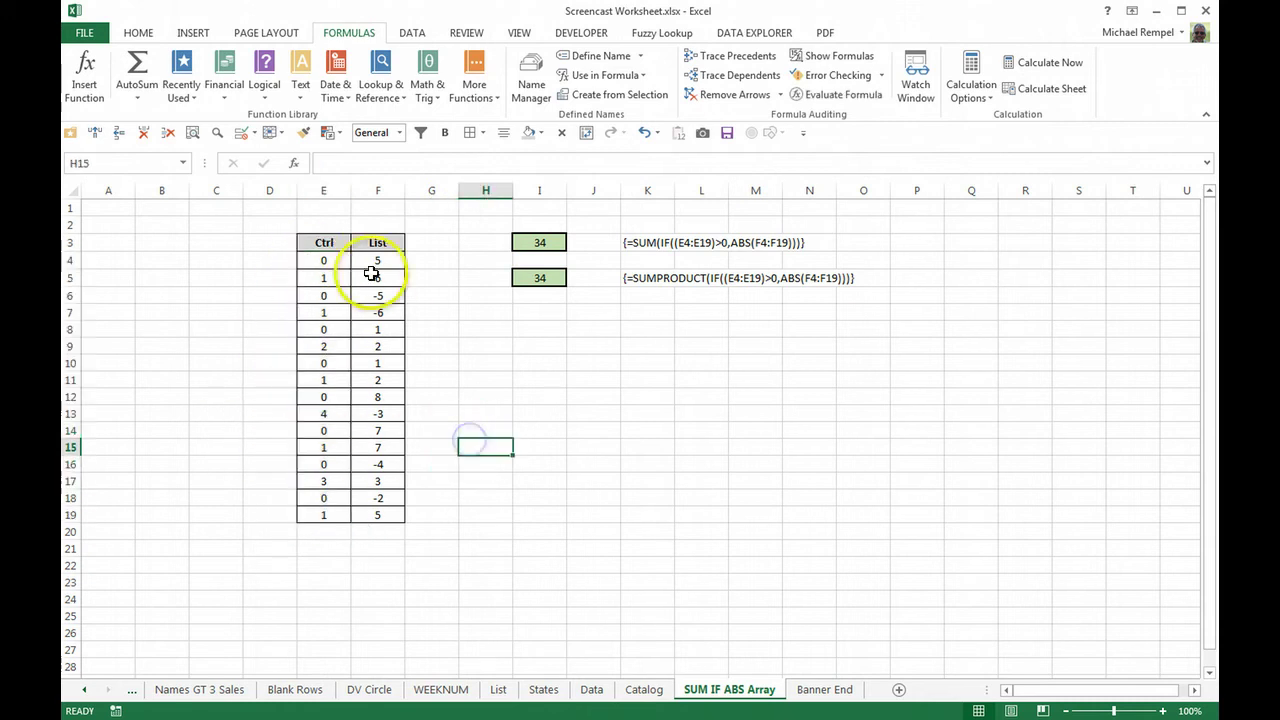
pyautogui.click(381, 260)
pyautogui.moveTo(381, 260); pyautogui.dragTo(386, 511)
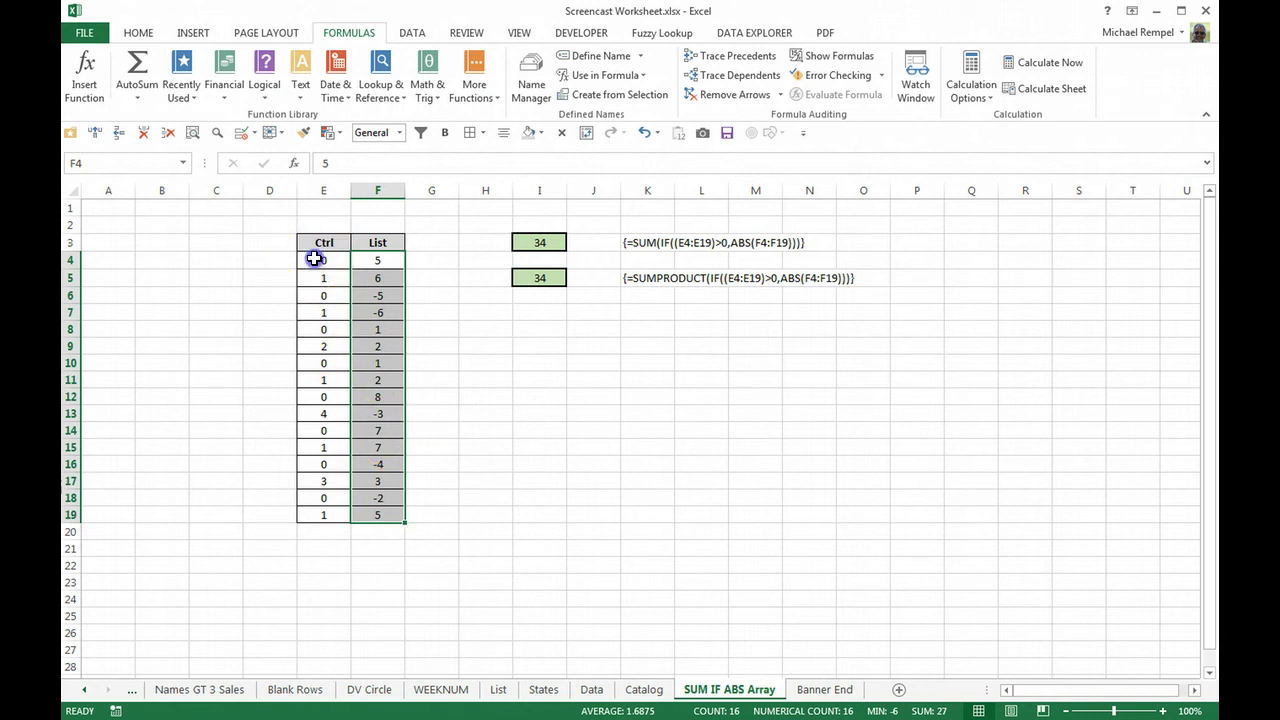
pyautogui.moveTo(306, 260); pyautogui.dragTo(322, 515)
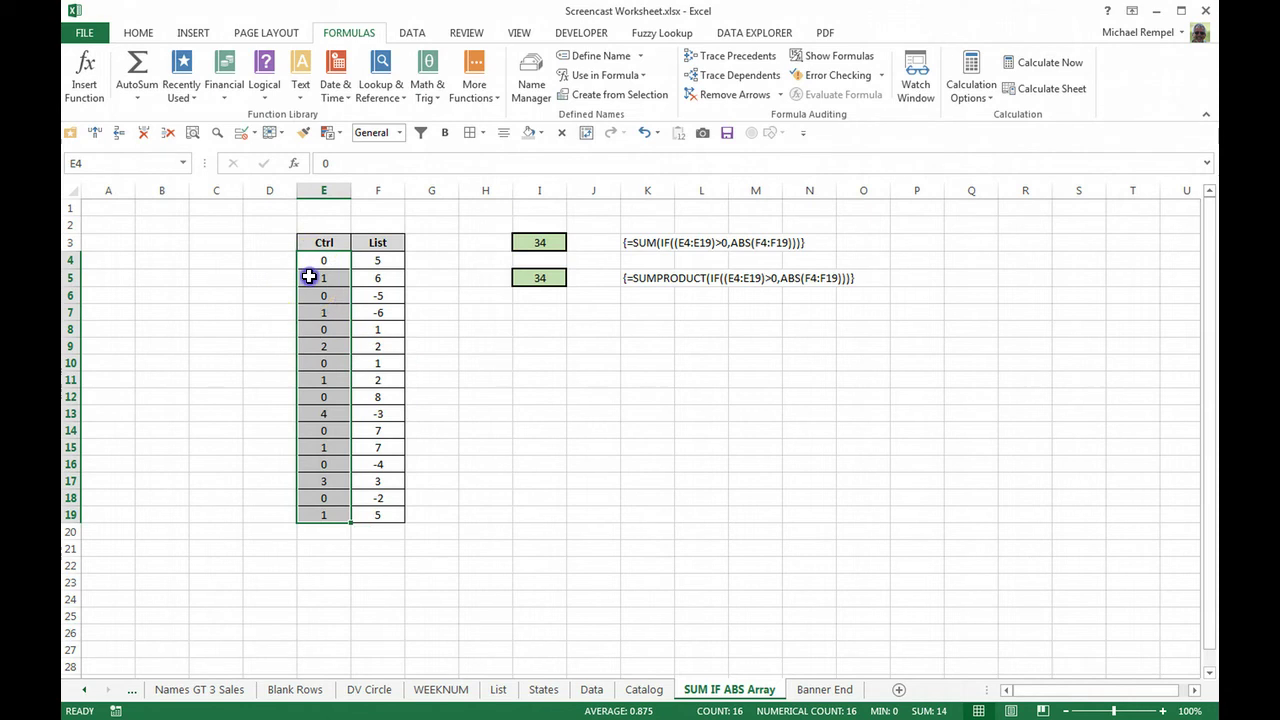
pyautogui.click(309, 277)
pyautogui.click(324, 346)
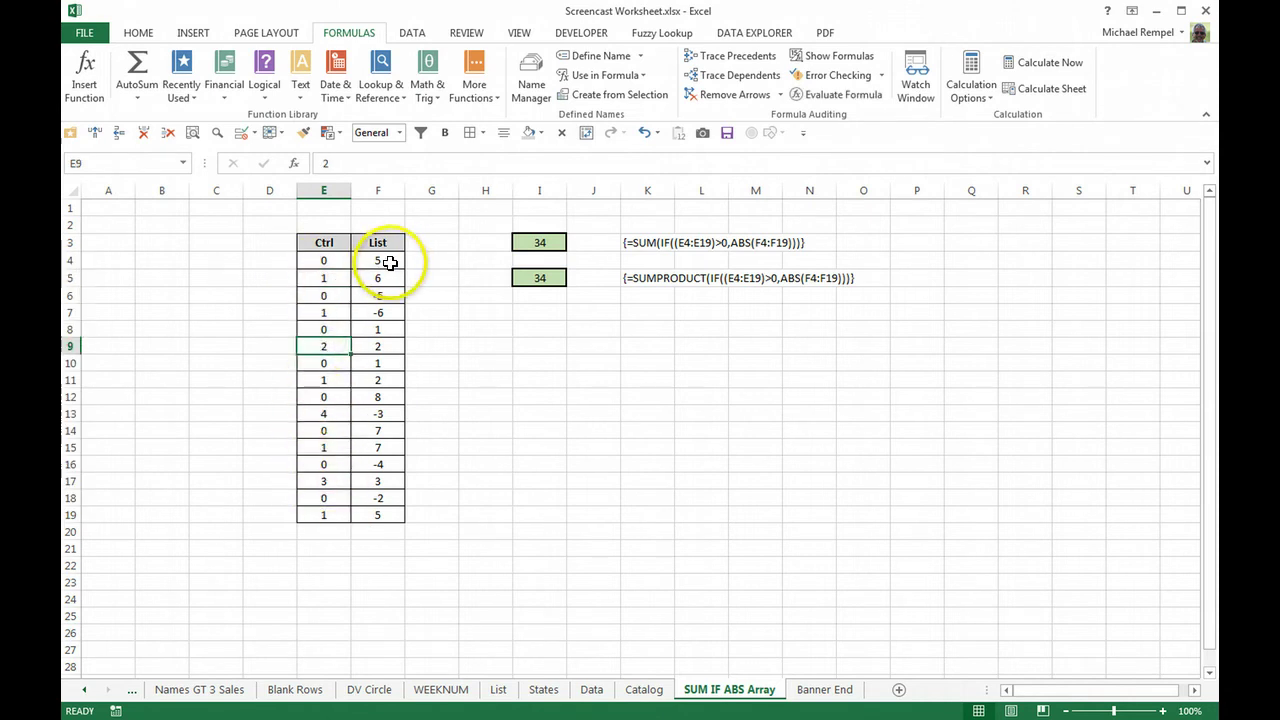
pyautogui.moveTo(389, 262); pyautogui.dragTo(380, 515)
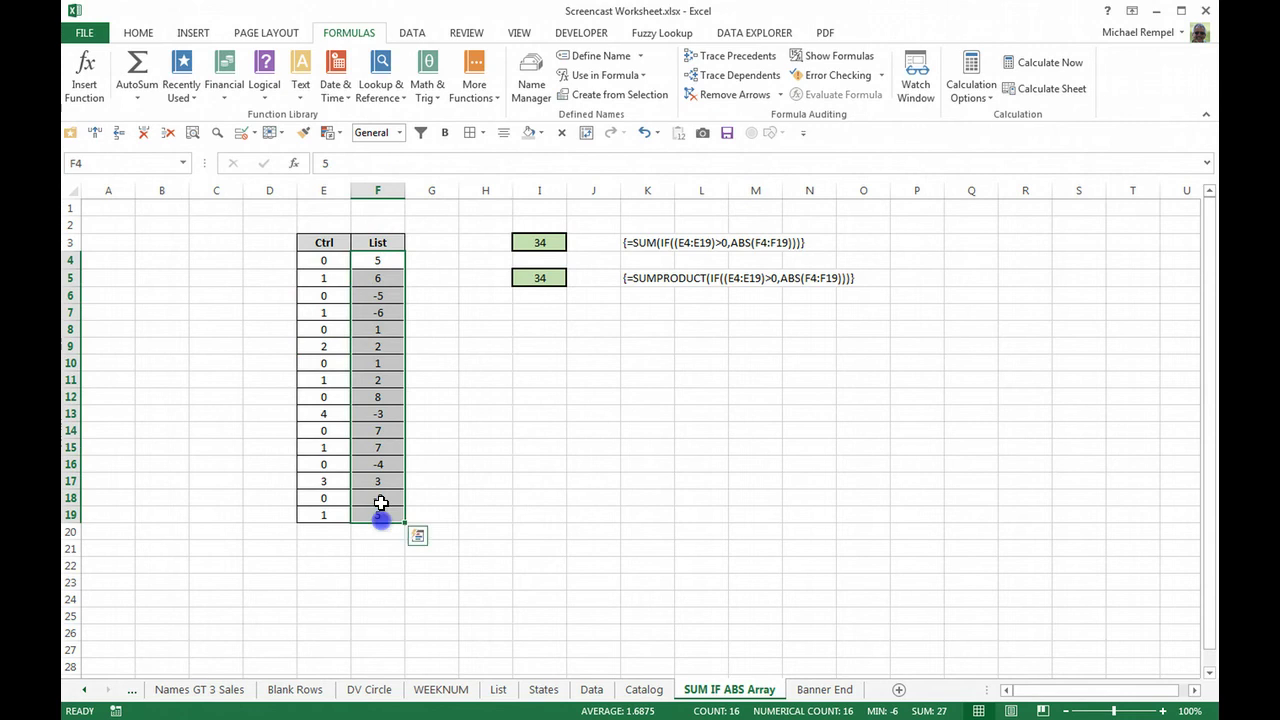
pyautogui.click(502, 466)
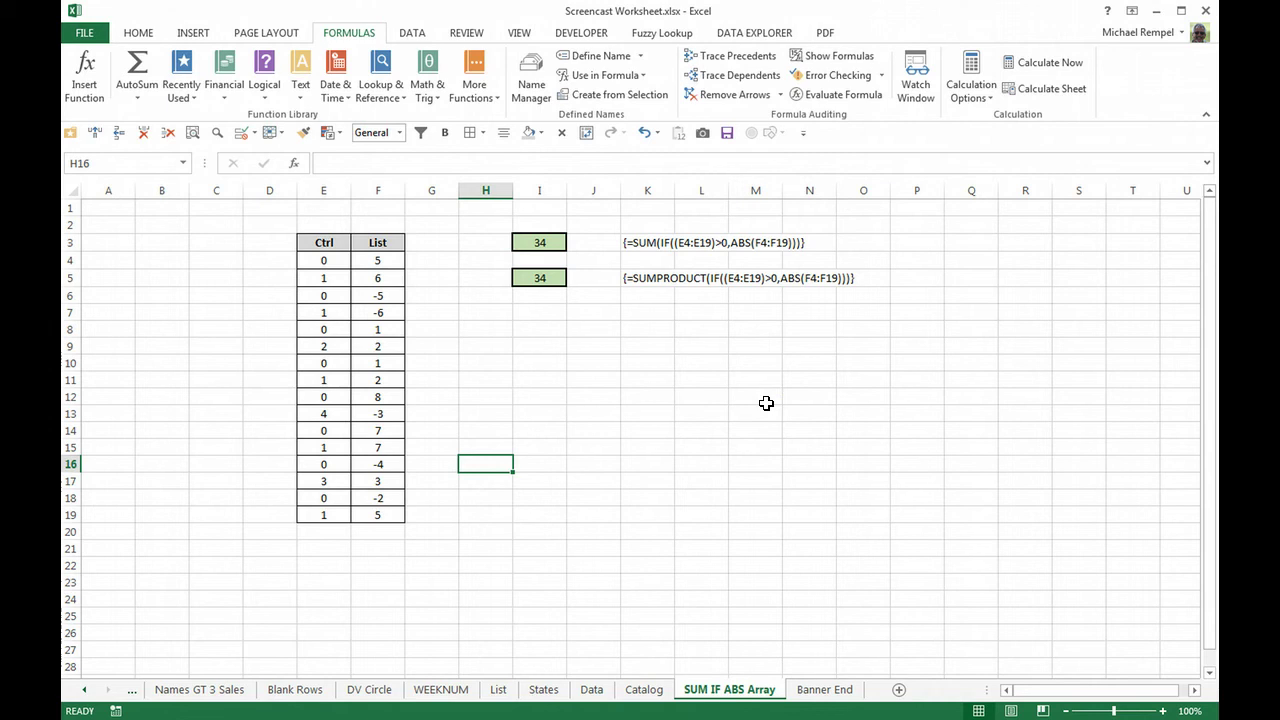
pyautogui.click(544, 347)
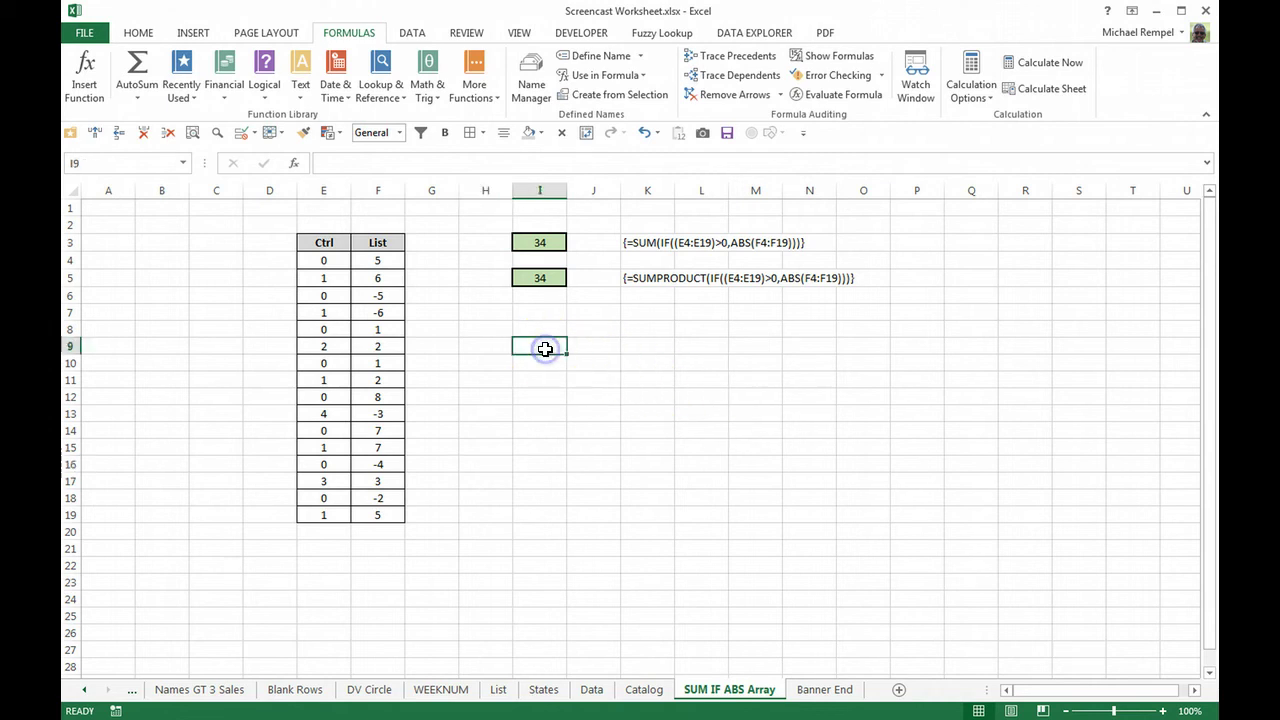
pyautogui.write('=abs')
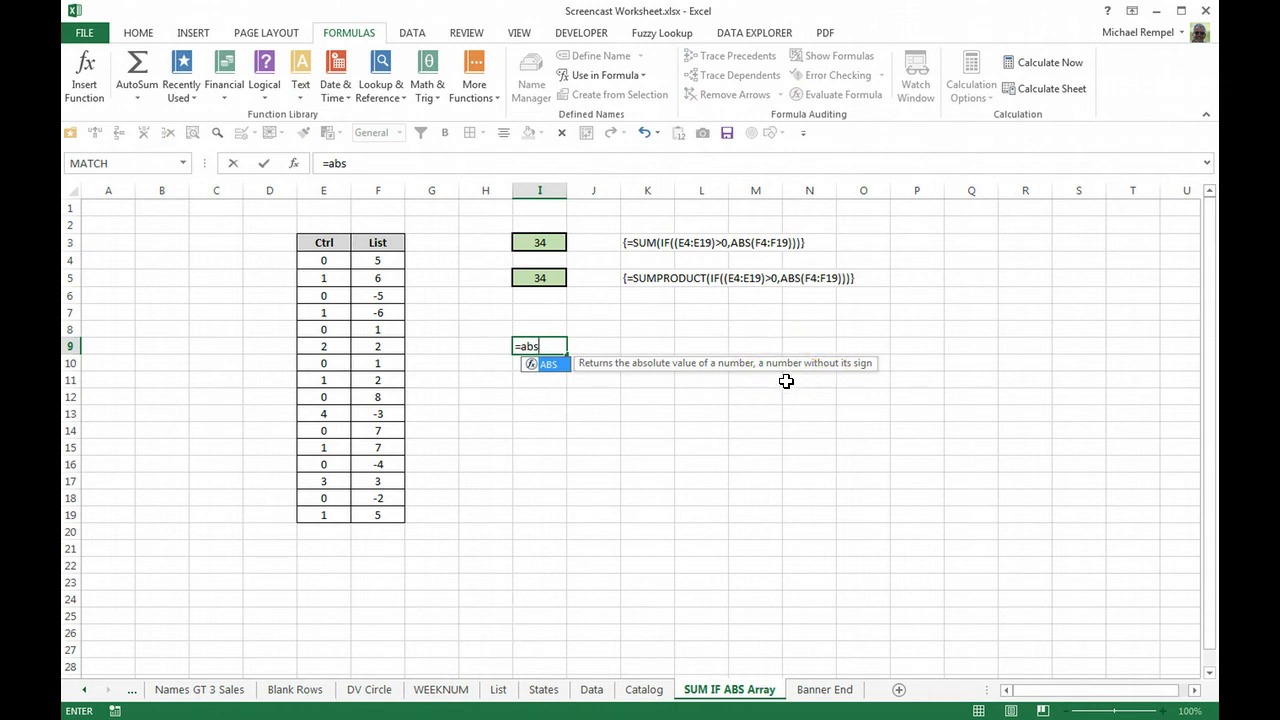
pyautogui.press('Tab')
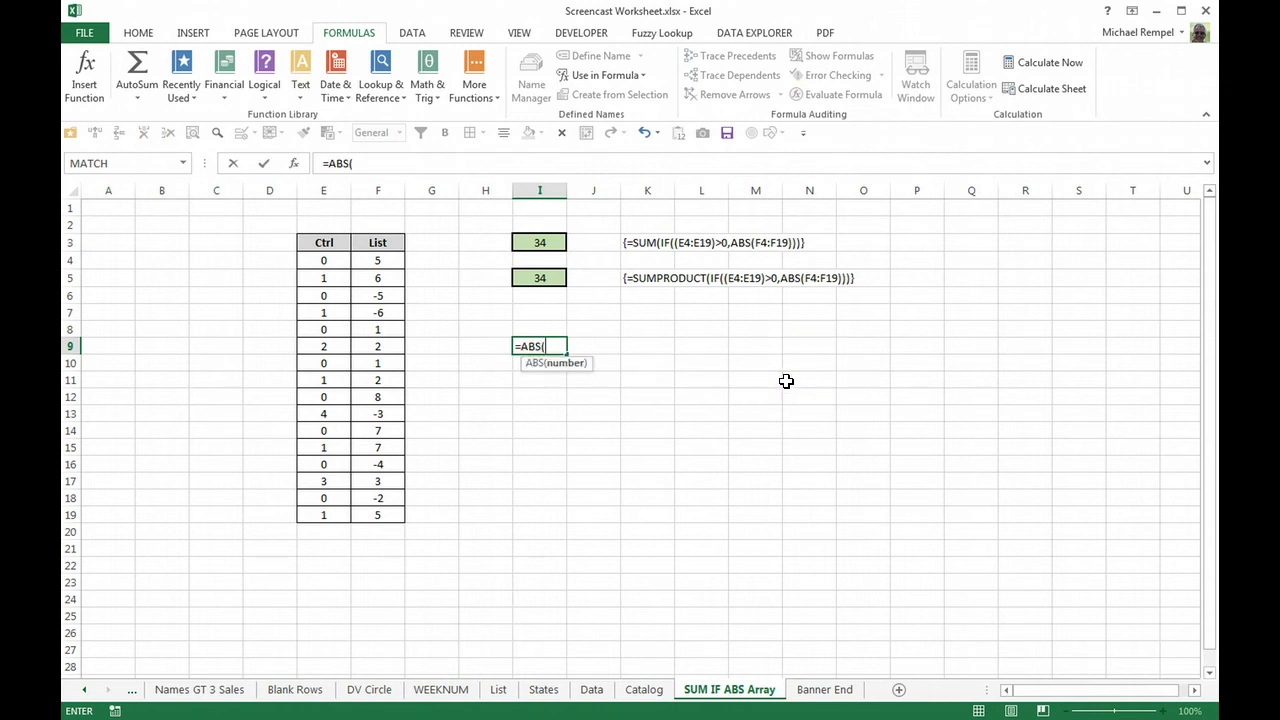
pyautogui.click(390, 294)
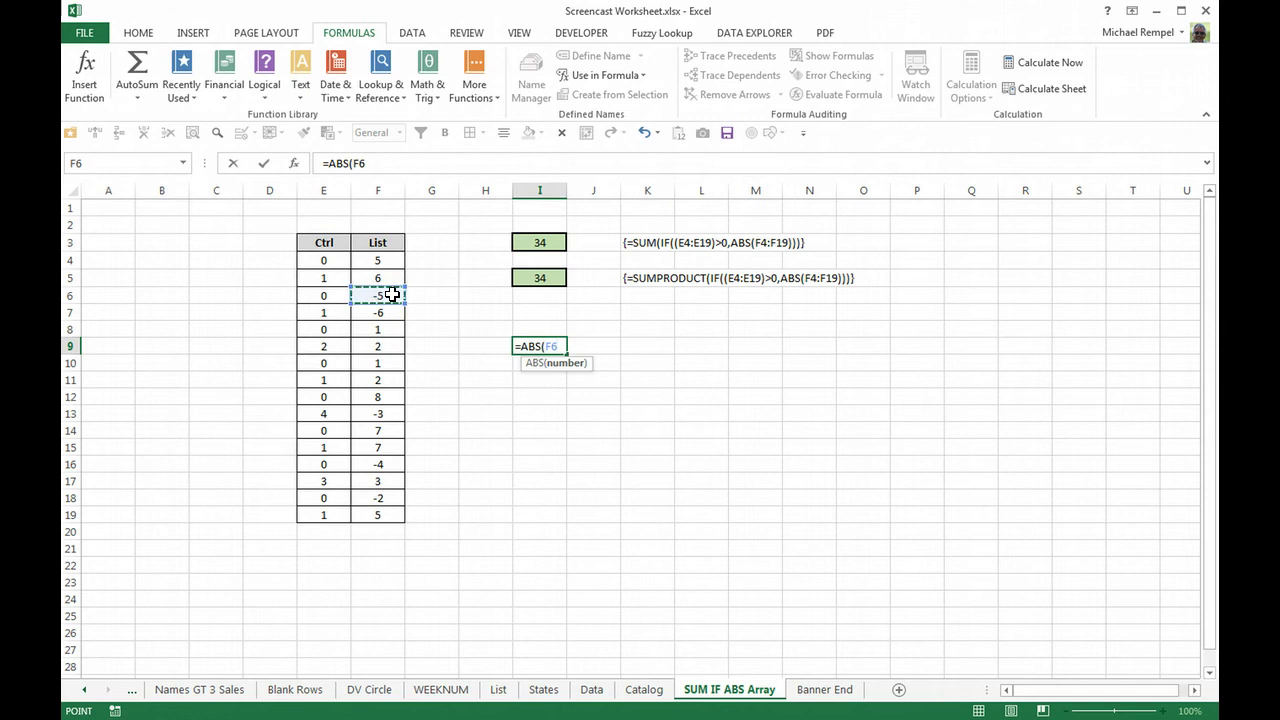
pyautogui.press('Return')
pyautogui.press('Up')
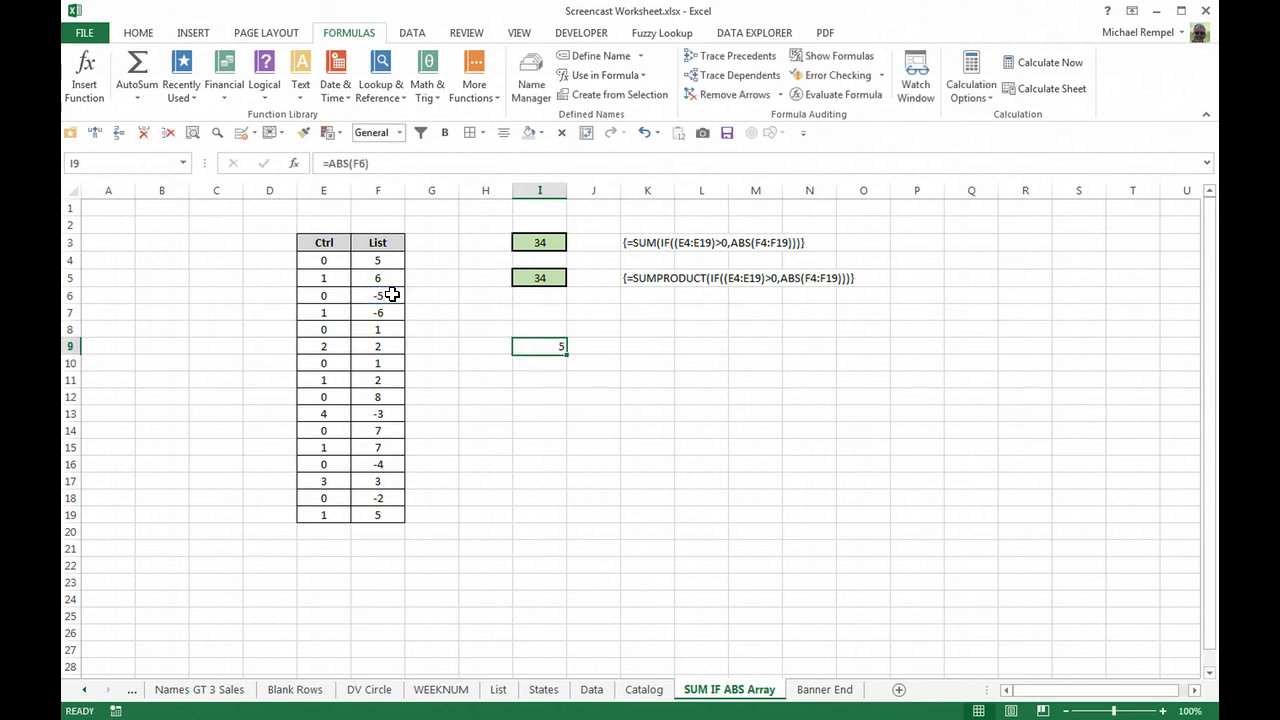
pyautogui.click(362, 163)
pyautogui.press('BackSpace')
pyautogui.write('7')
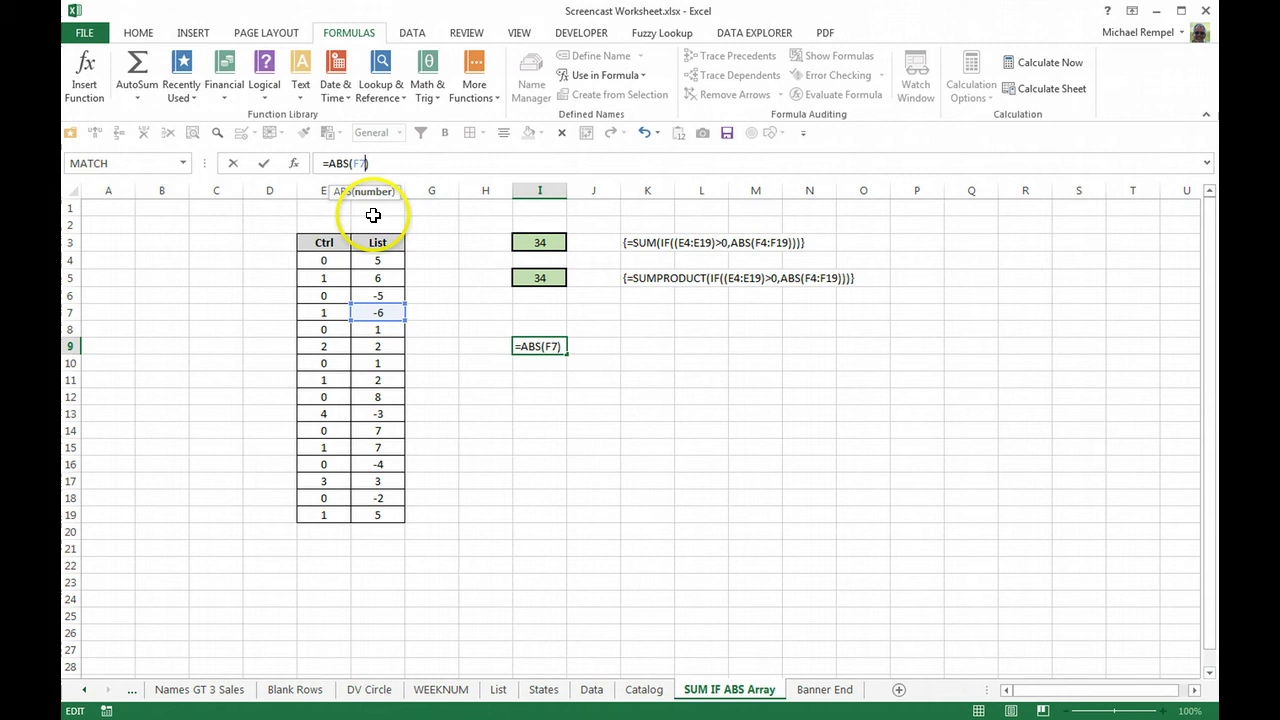
pyautogui.press('Return')
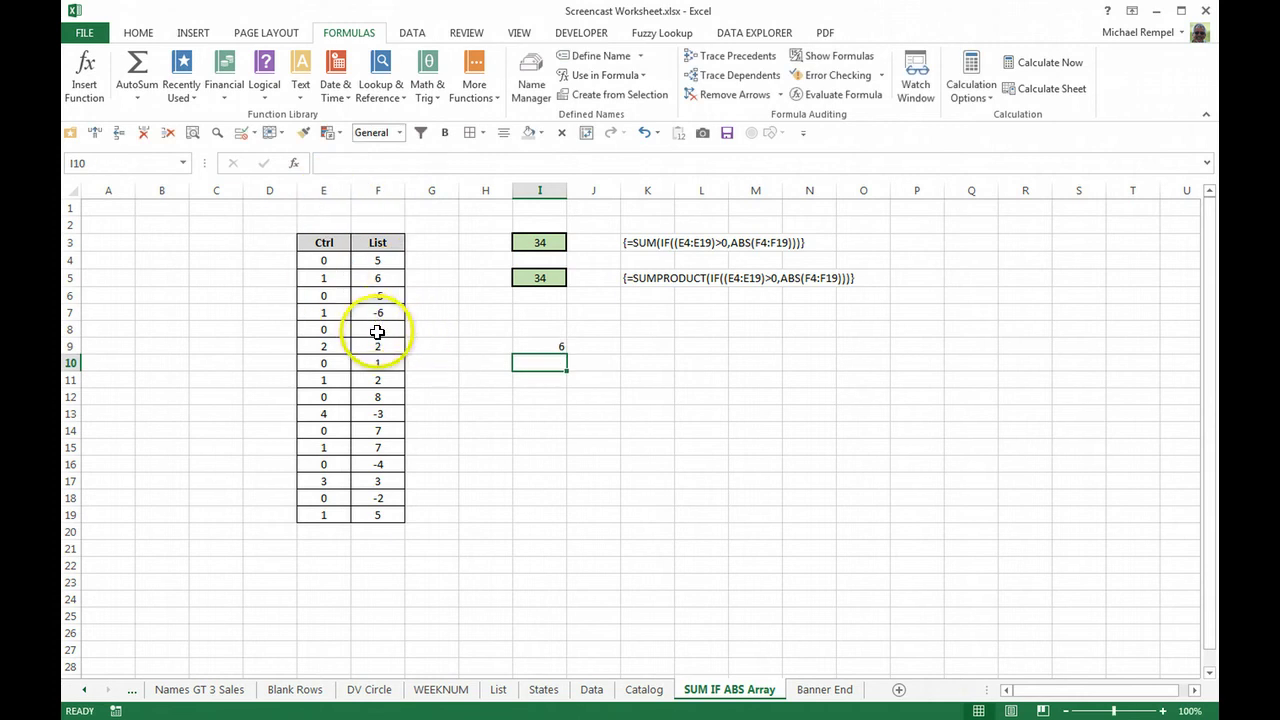
pyautogui.press('Up')
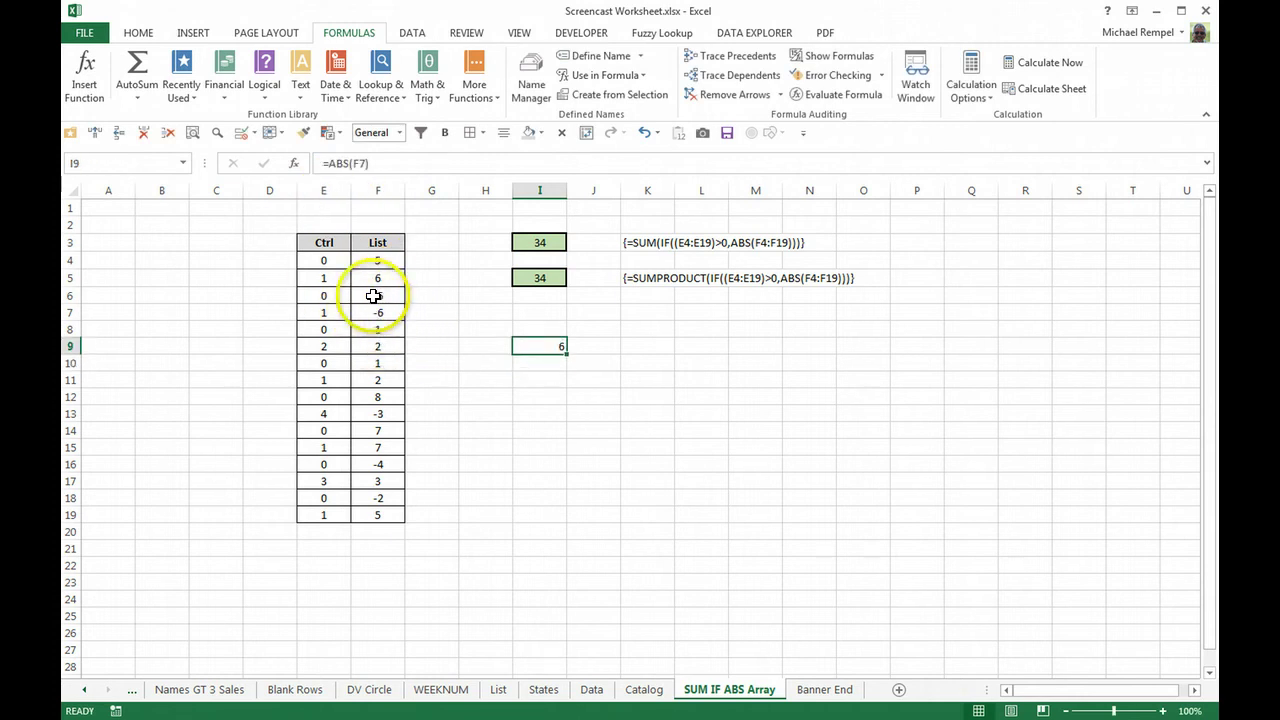
pyautogui.click(361, 166)
pyautogui.press('BackSpace')
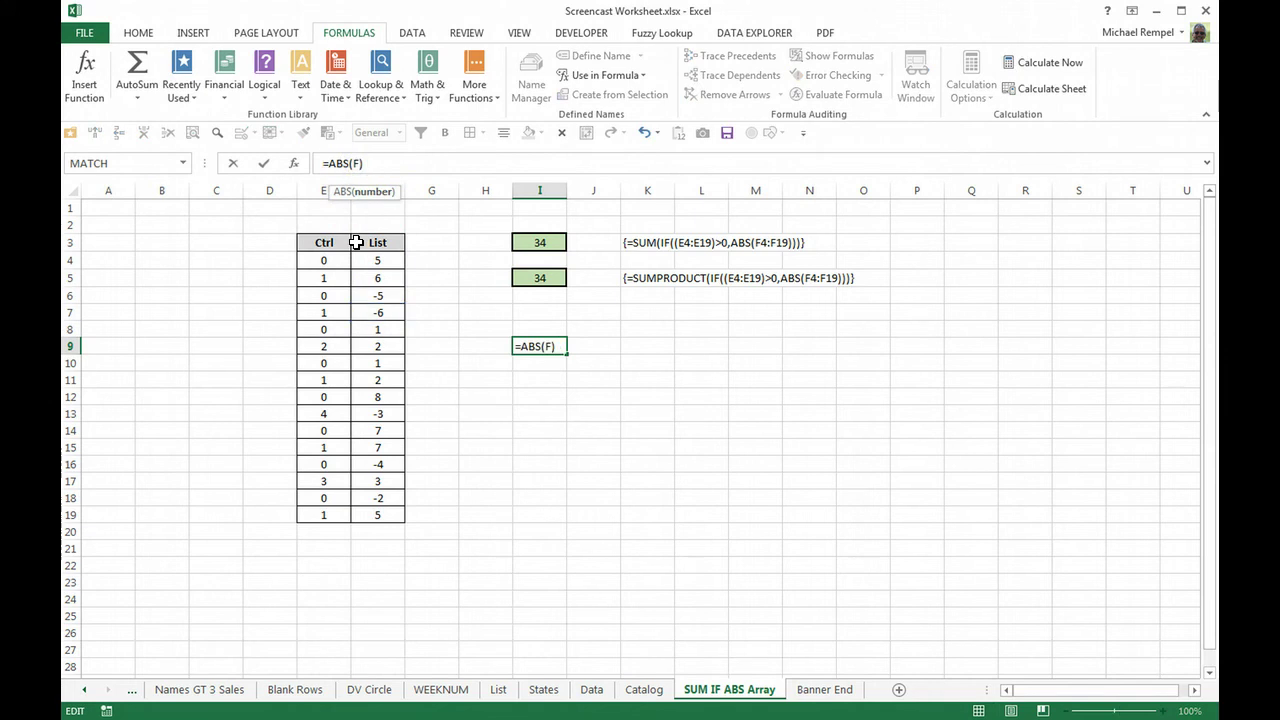
pyautogui.write('5')
pyautogui.press('Return')
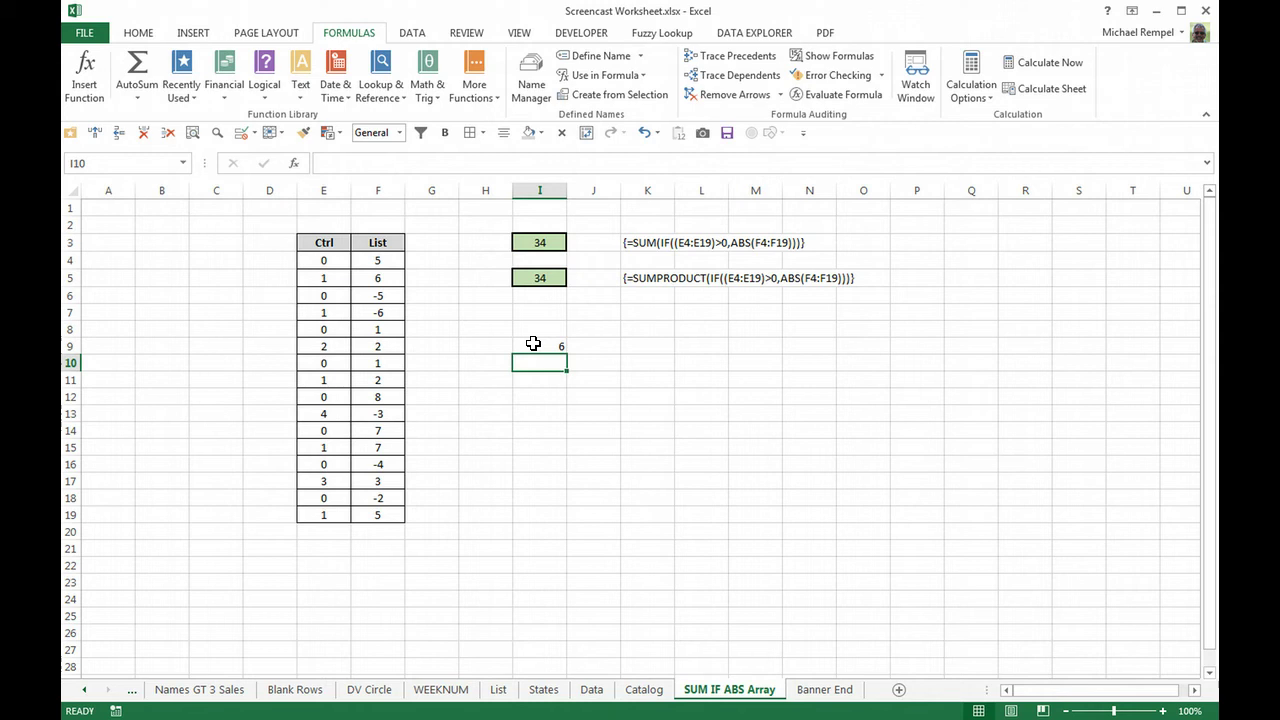
pyautogui.click(534, 345)
pyautogui.press('Delete')
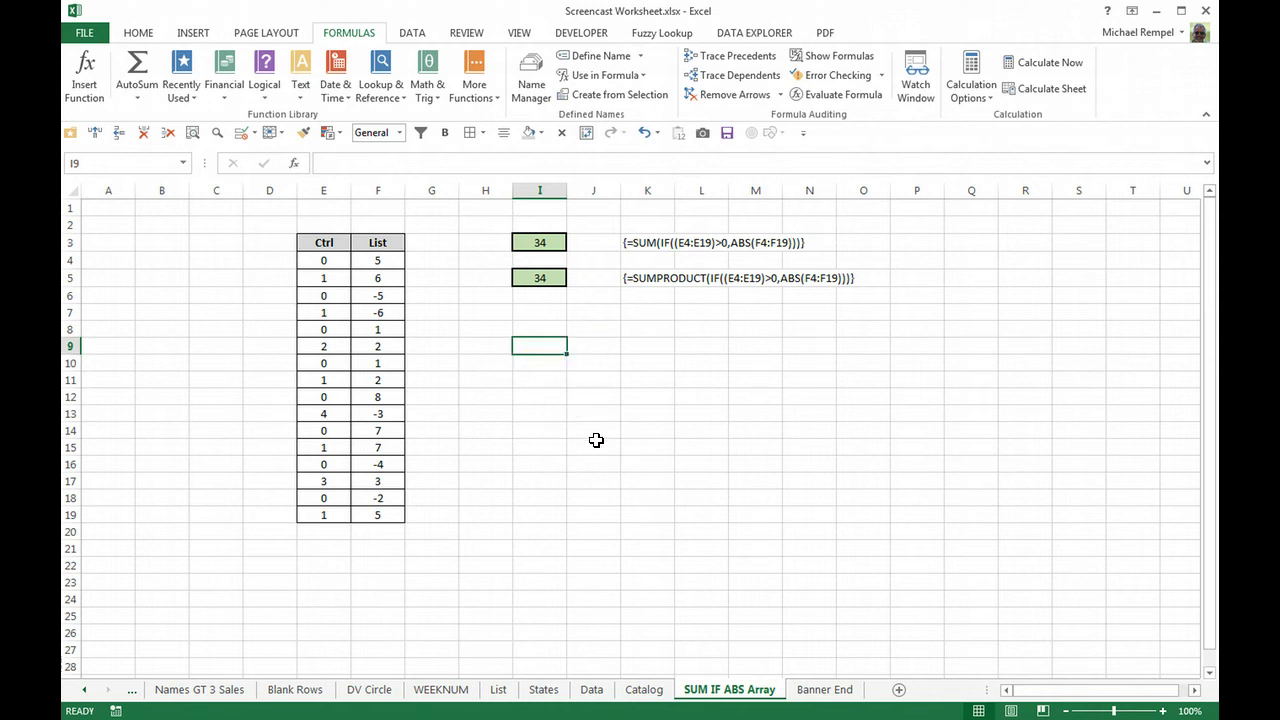
pyautogui.click(533, 244)
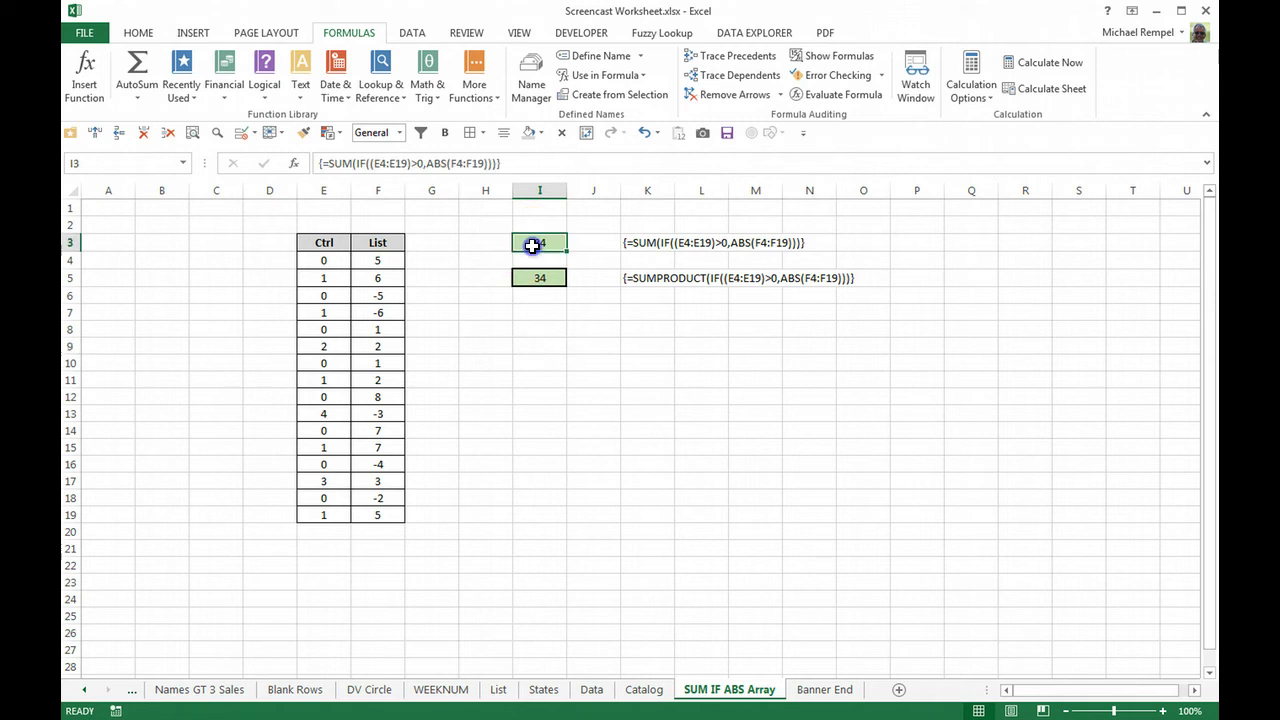
# Enter =SUMPRODUCT(IF((E4:E19)>0,ABS(F4:F19))) in cell I8.
pyautogui.click(541, 332)
pyautogui.write('=sum')
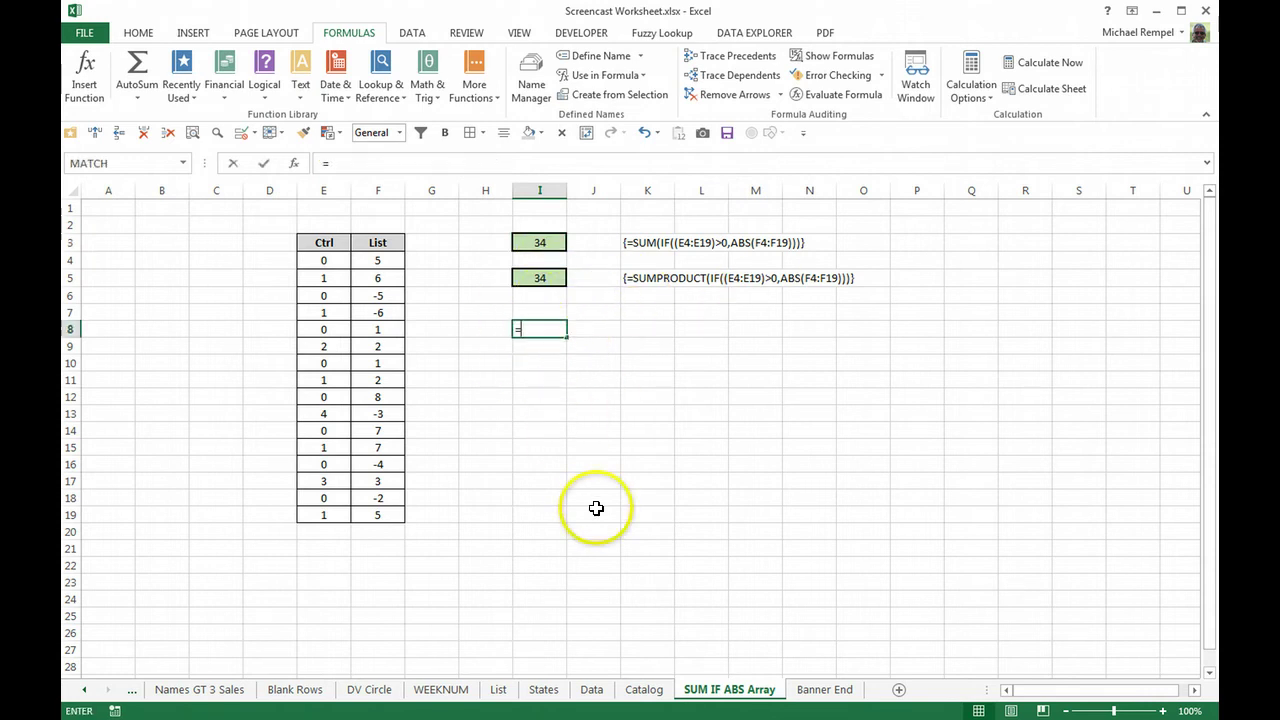
pyautogui.press('Down')
pyautogui.press('Down')
pyautogui.press('Down')
pyautogui.press('Down')
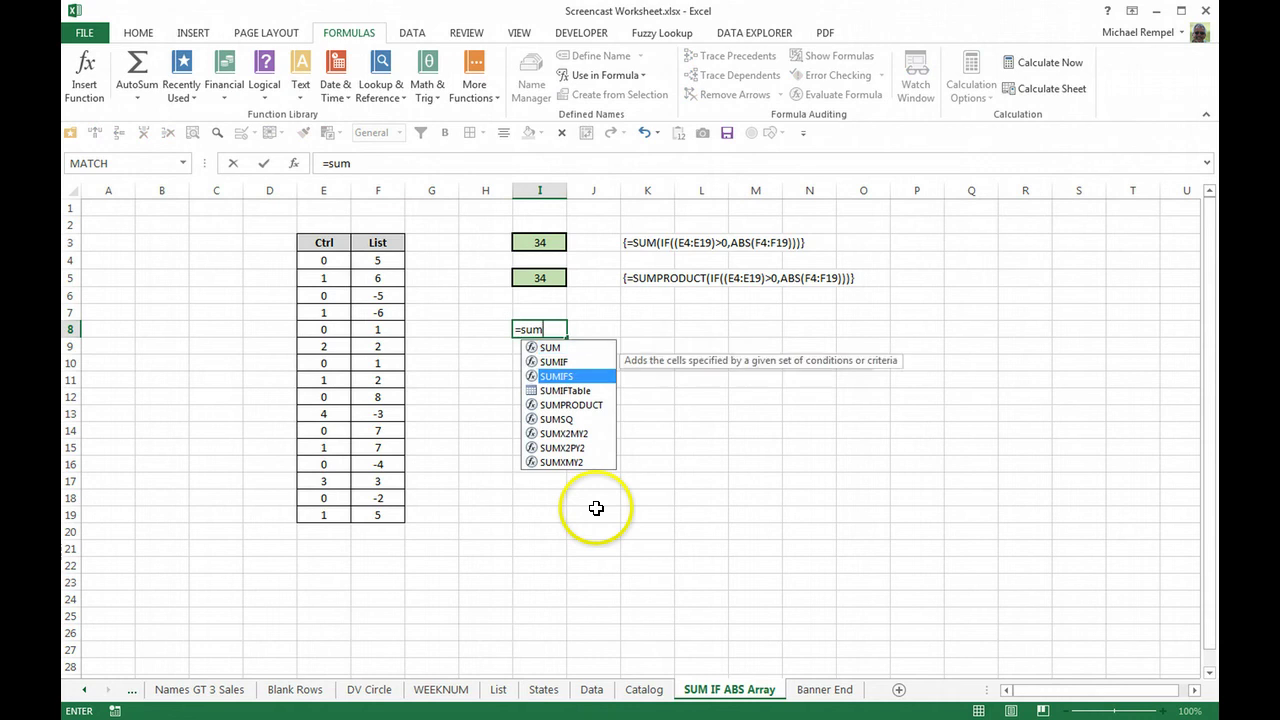
pyautogui.press('Tab')
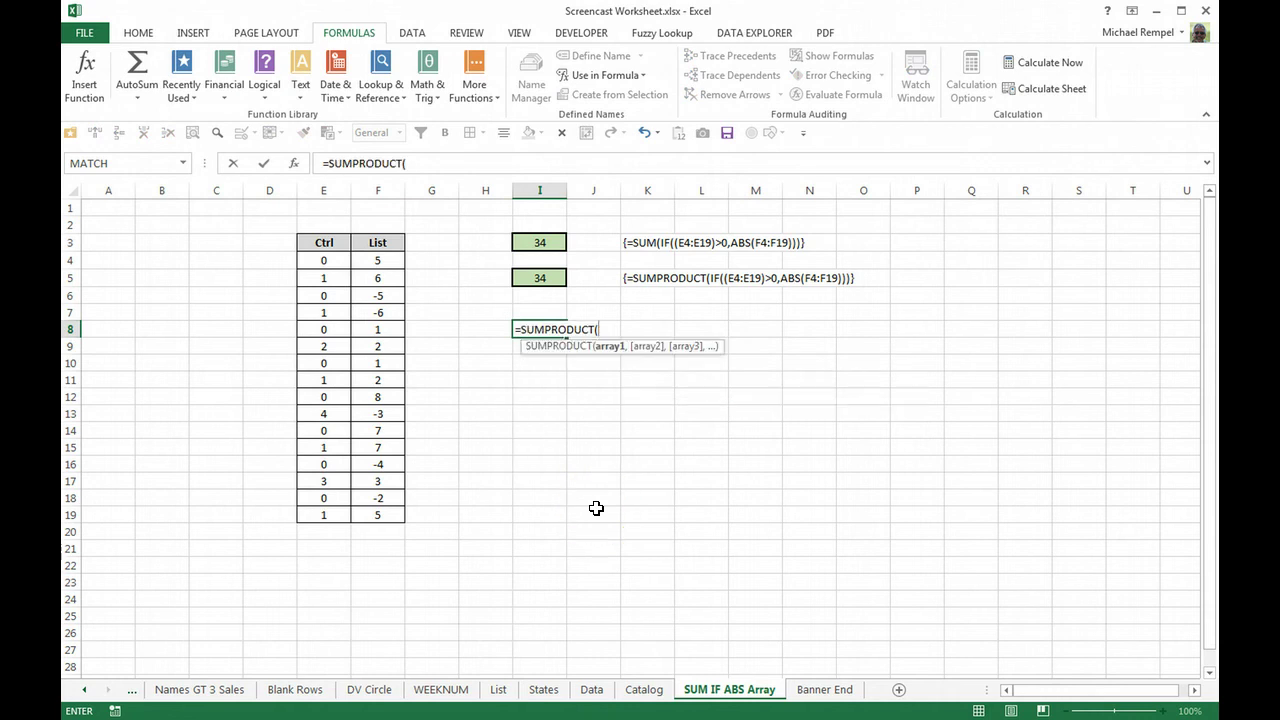
pyautogui.write('if')
pyautogui.press('Tab')
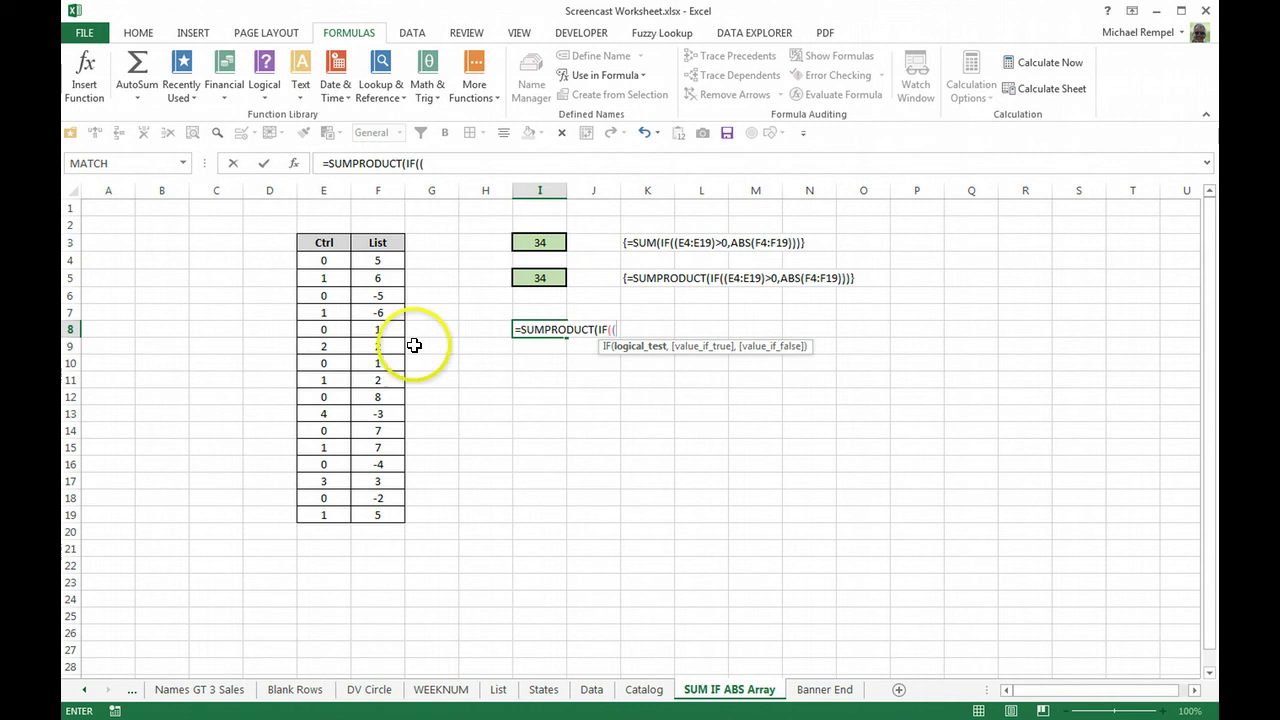
pyautogui.moveTo(311, 260); pyautogui.dragTo(323, 514)
pyautogui.write(')')
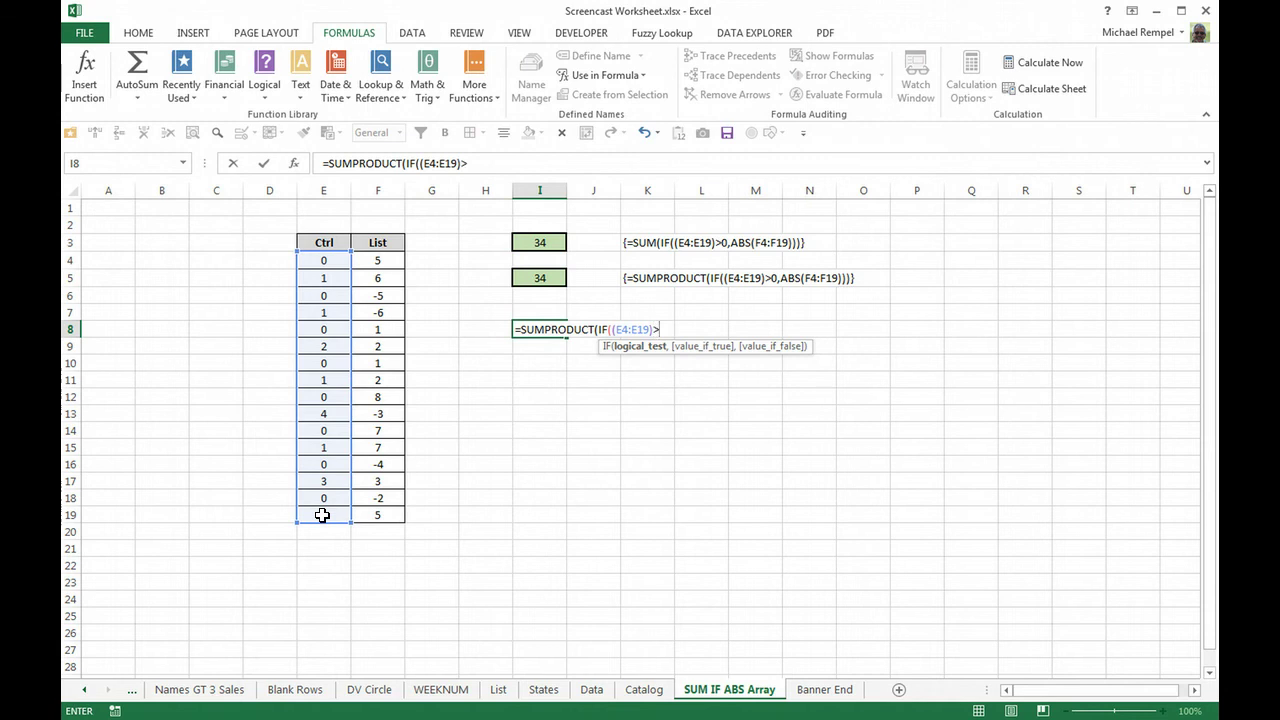
pyautogui.write('>0,')
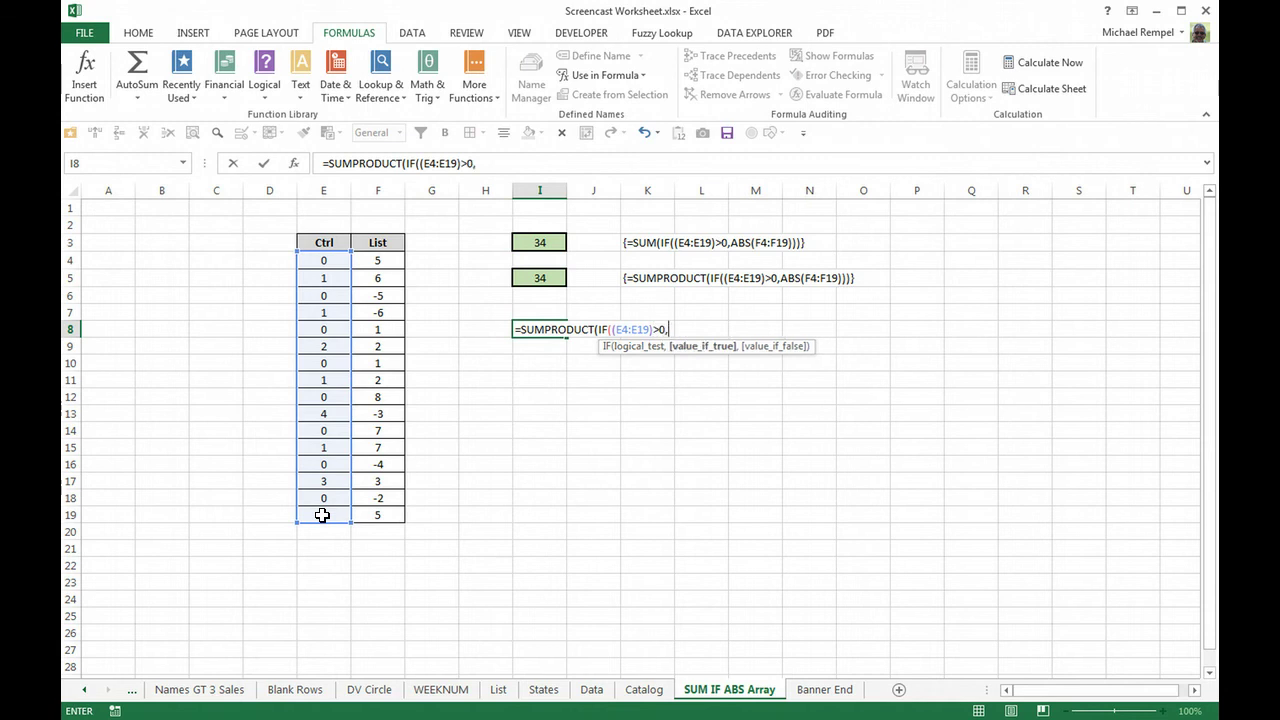
pyautogui.write('ab')
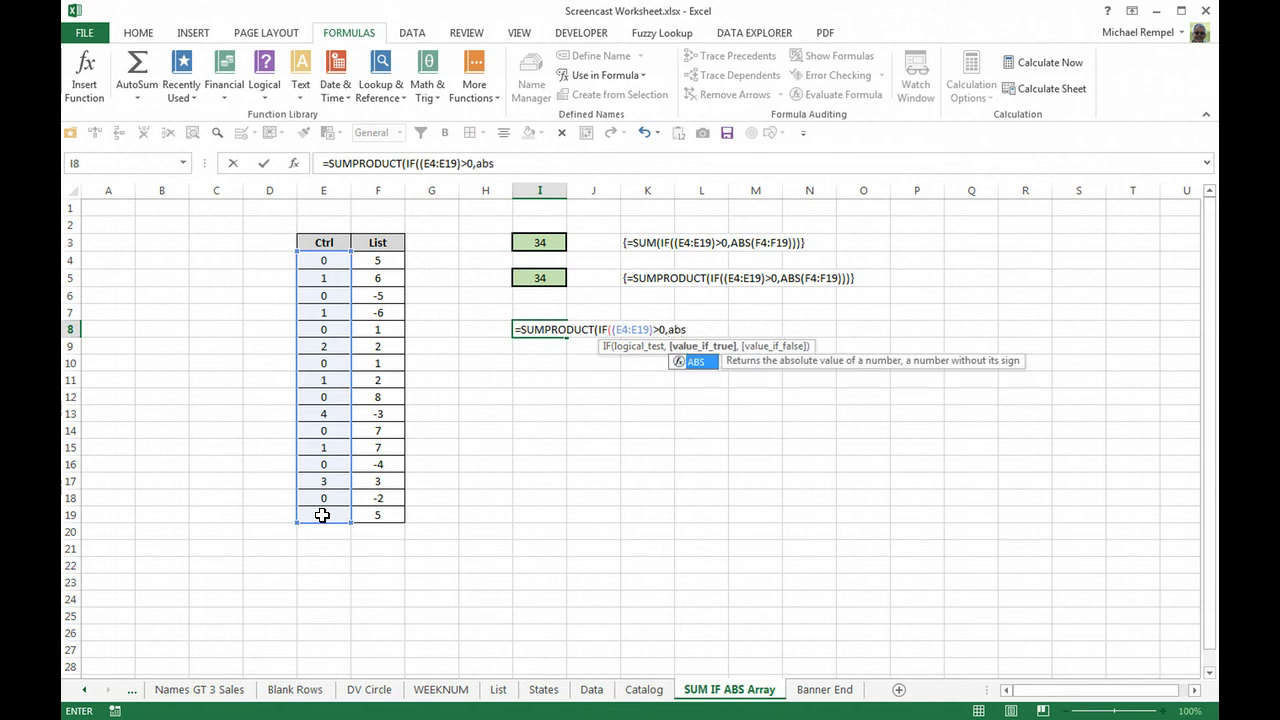
pyautogui.write('s')
pyautogui.press('Tab')
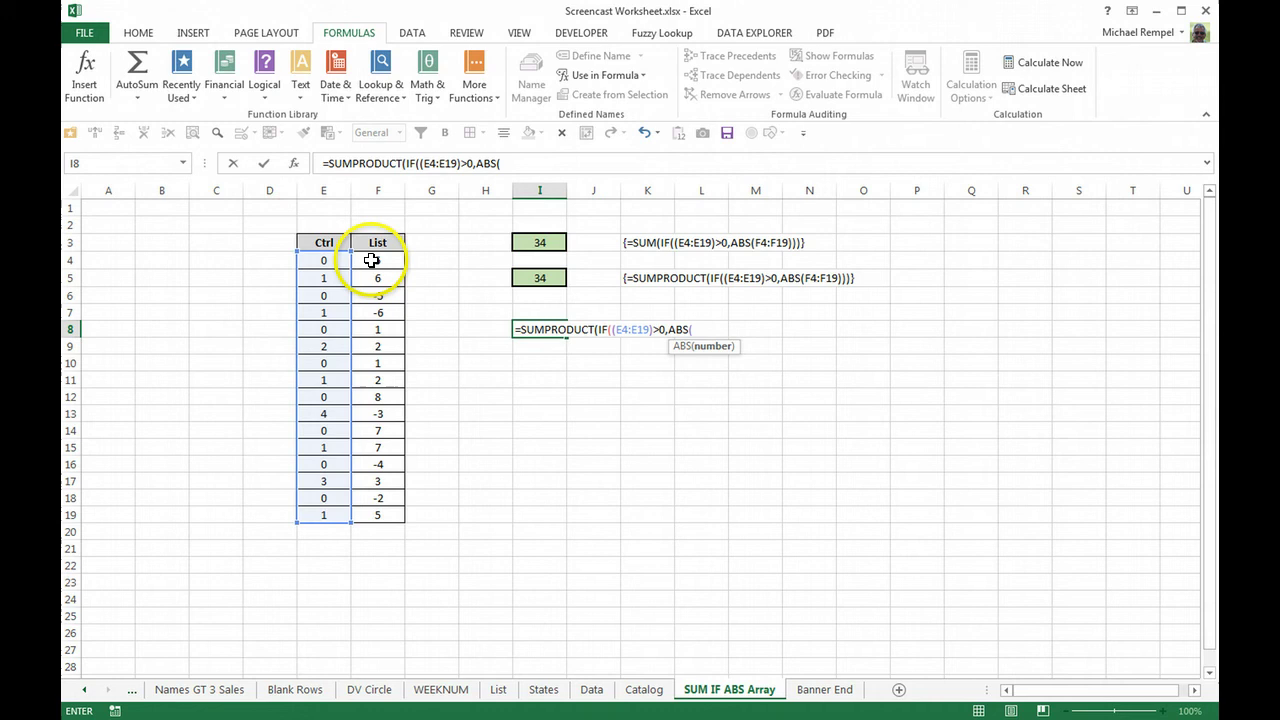
pyautogui.moveTo(371, 260); pyautogui.dragTo(374, 517)
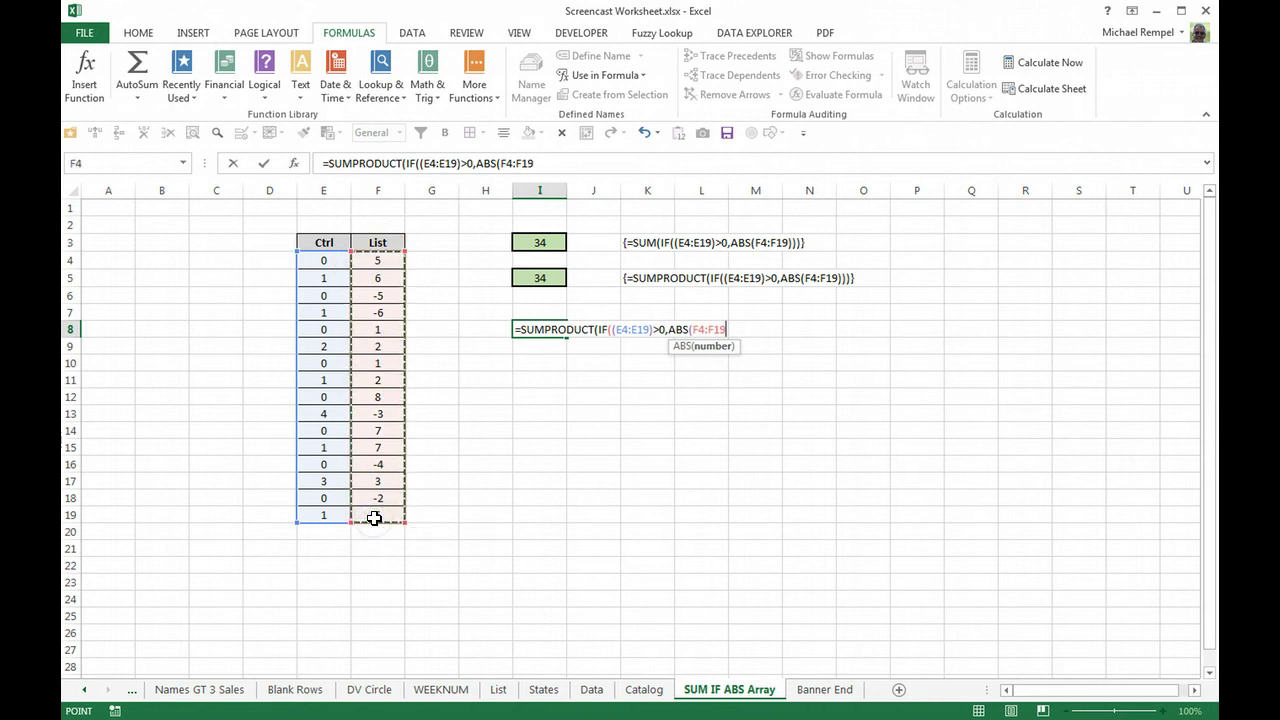
pyautogui.write('))')
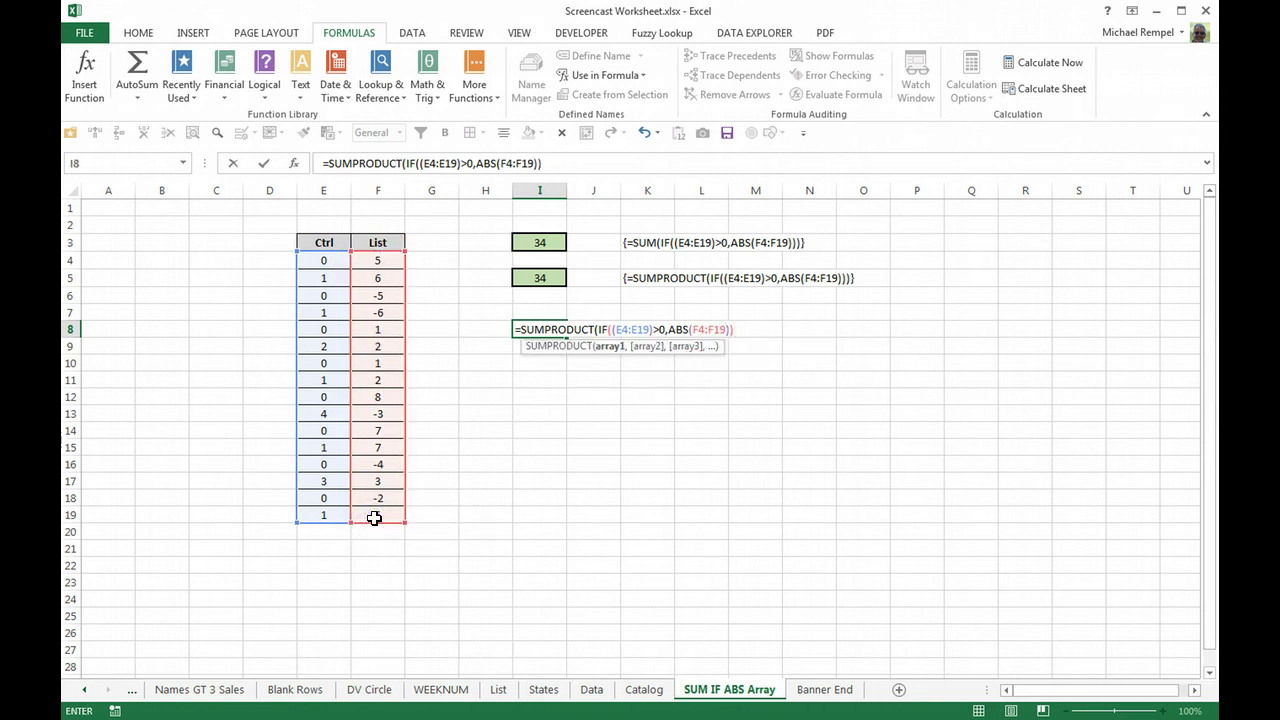
pyautogui.write(')')
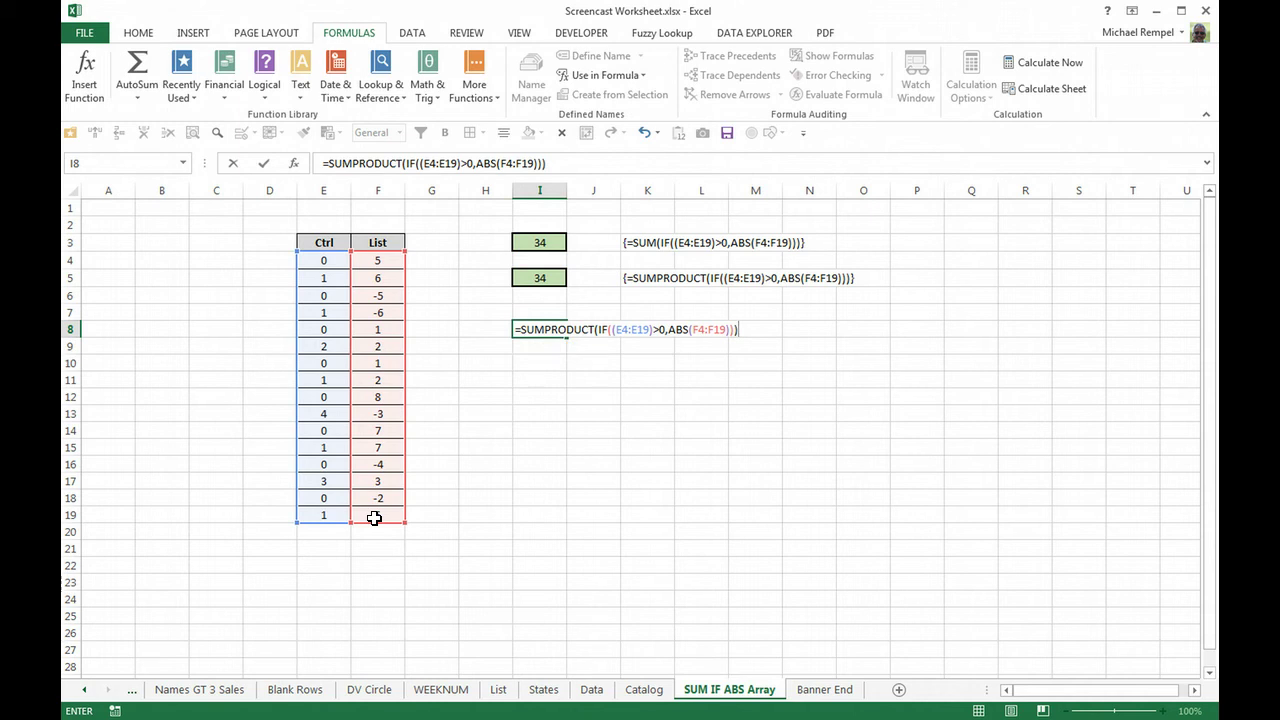
pyautogui.press('Return')
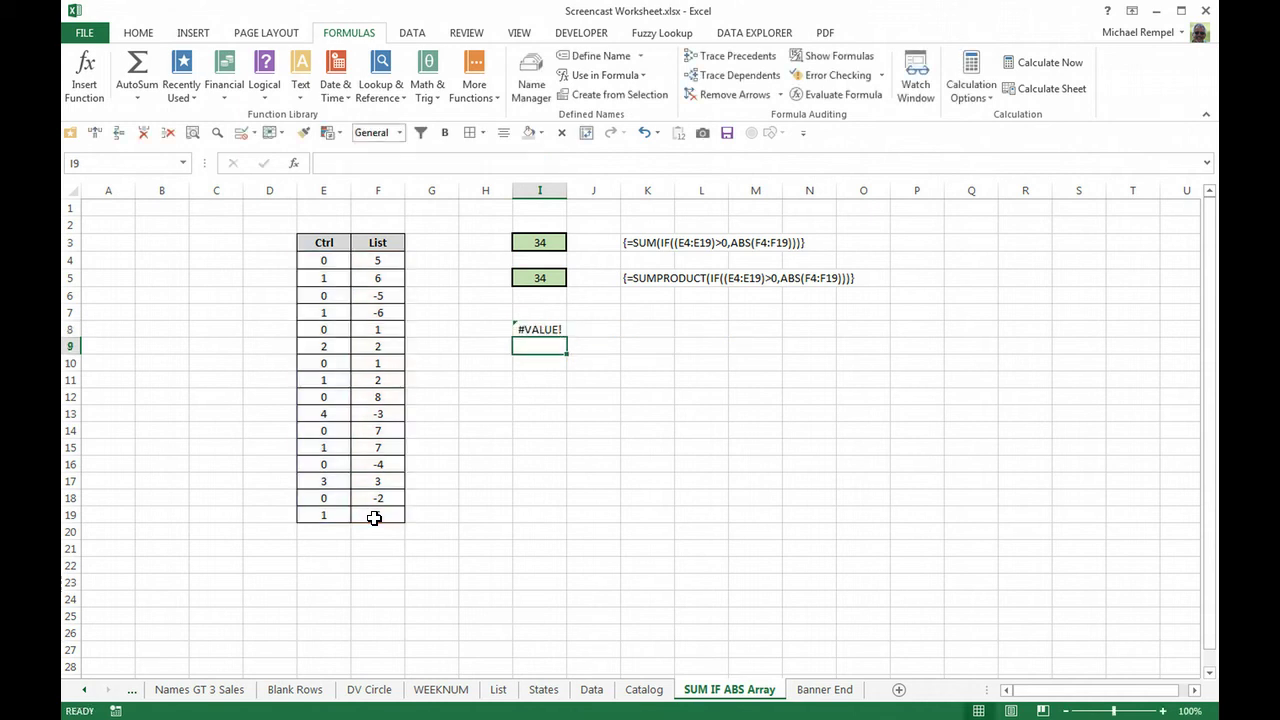
# Re-confirm I8's formula with Ctrl+Shift+Enter so it becomes an array formula returning 34.
pyautogui.press('Up')
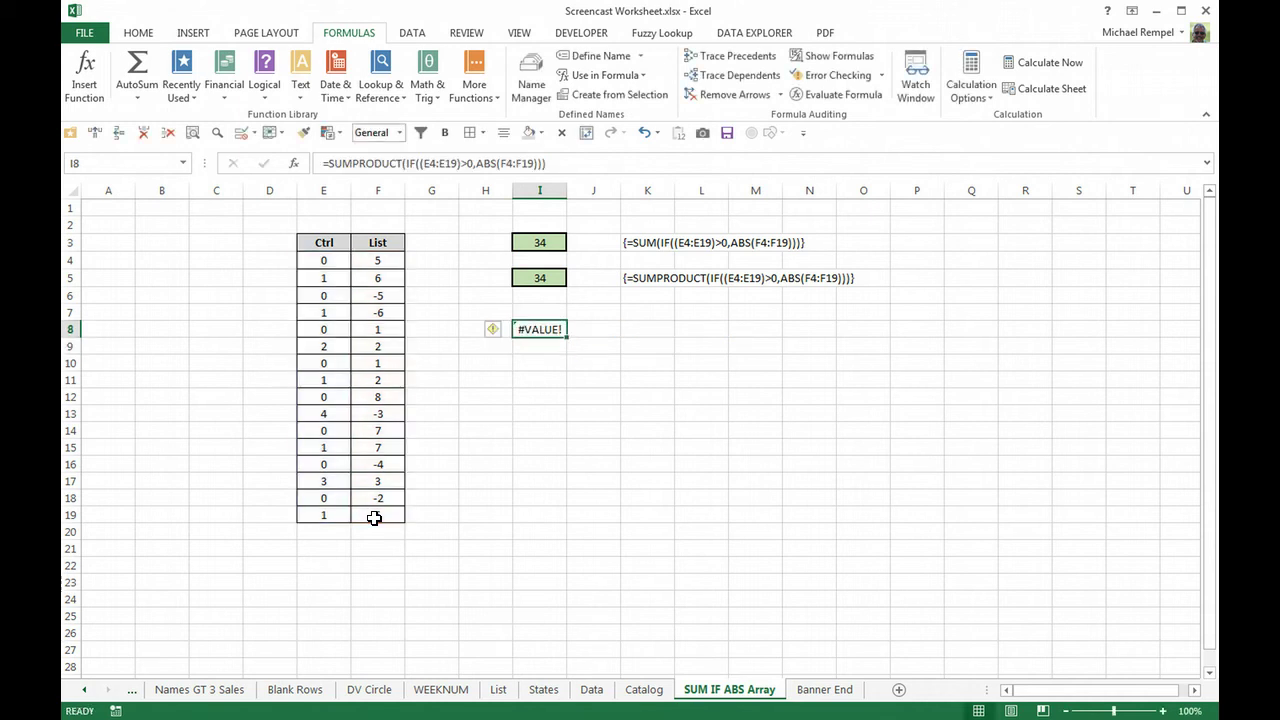
pyautogui.press('F2')
pyautogui.hotkey('ctrl', 'shift', 'Return')
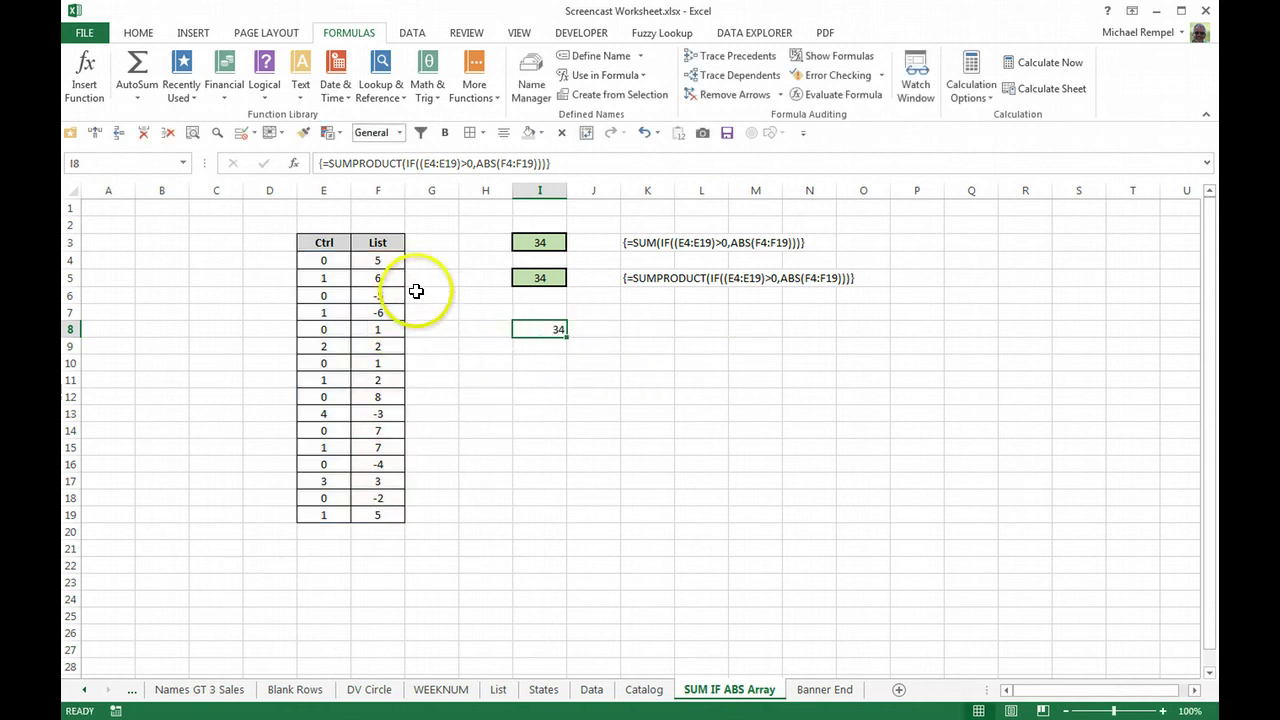
pyautogui.click(433, 258)
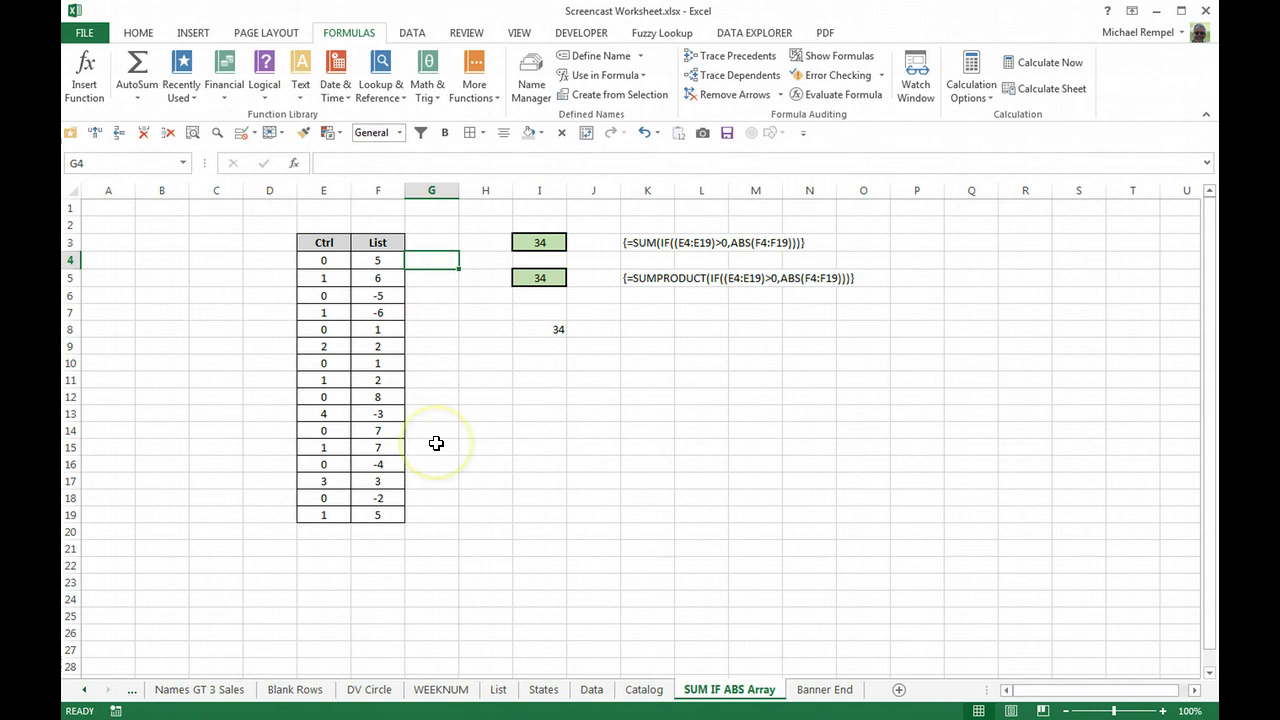
pyautogui.write('=abs')
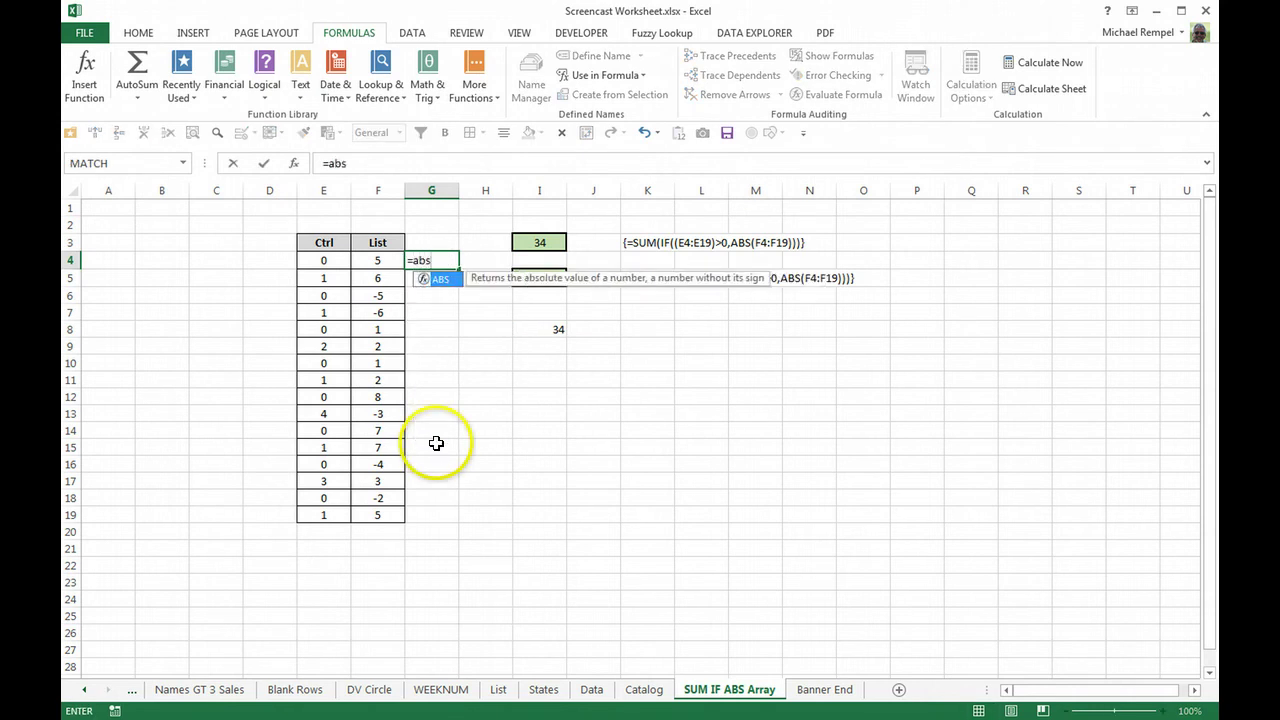
pyautogui.press('Tab')
pyautogui.press('Left')
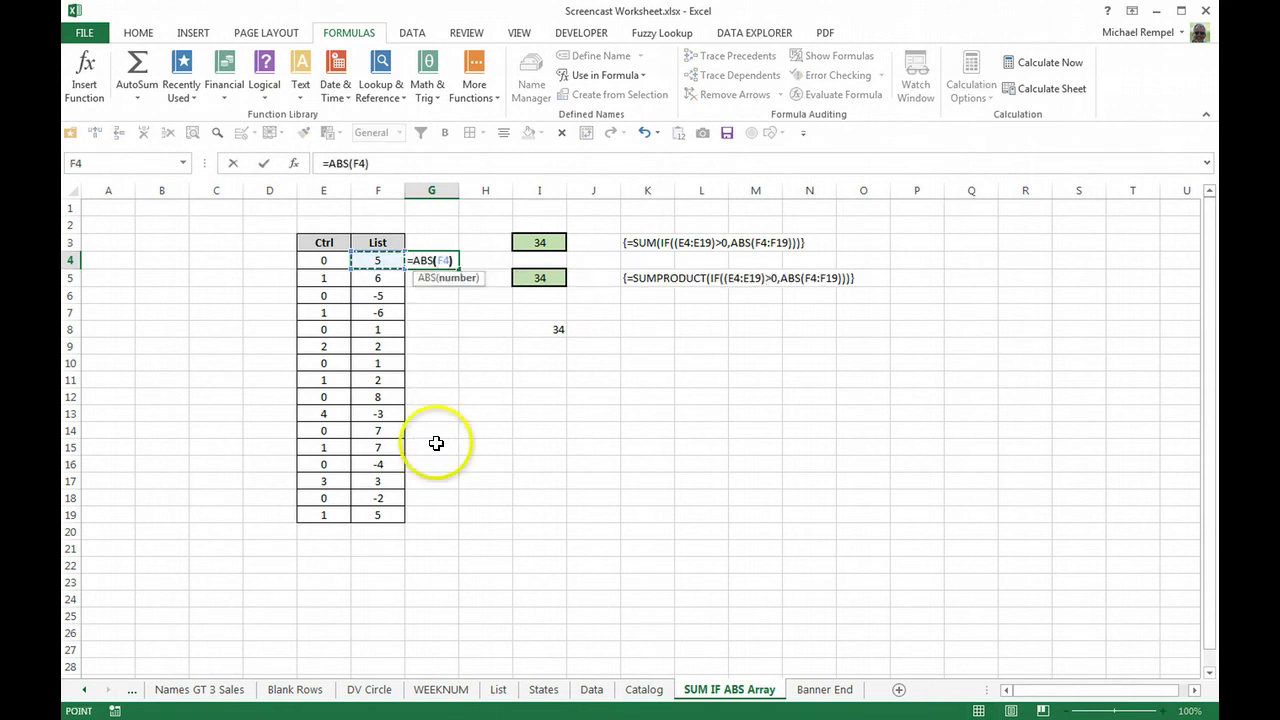
pyautogui.press('Return')
pyautogui.press('Up')
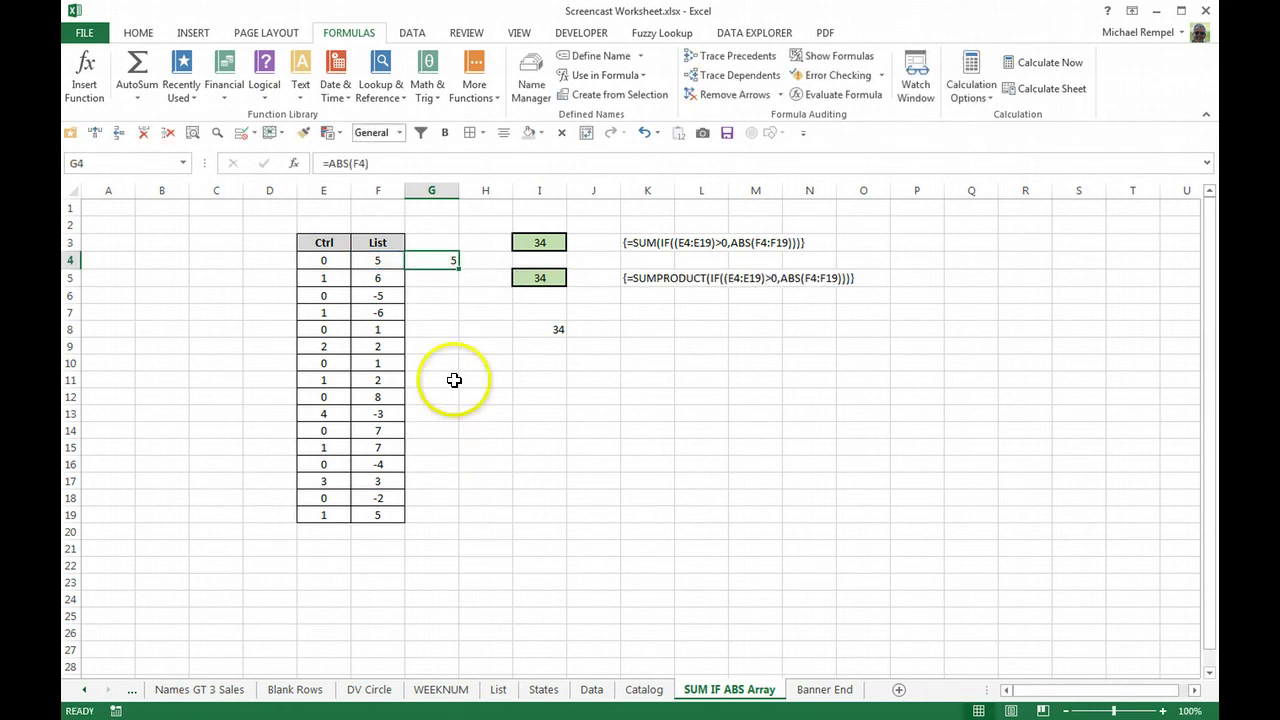
pyautogui.doubleClick(457, 269)
pyautogui.click(424, 546)
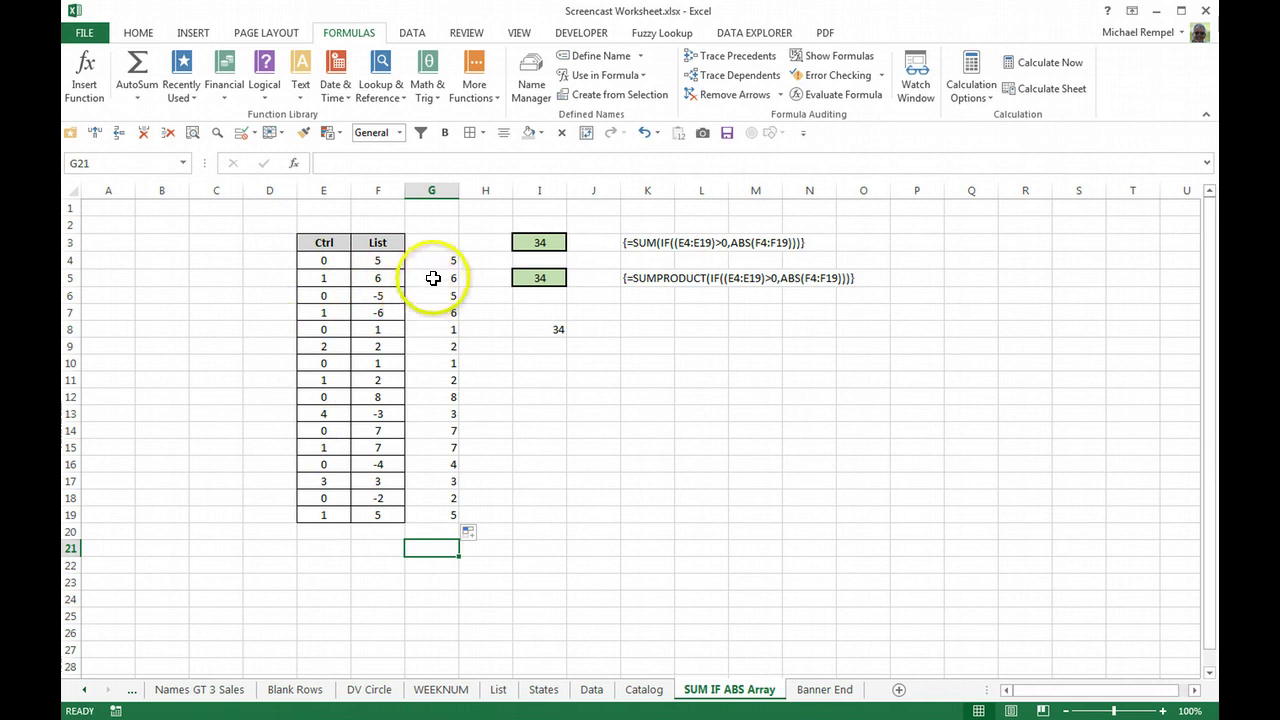
pyautogui.click(433, 278)
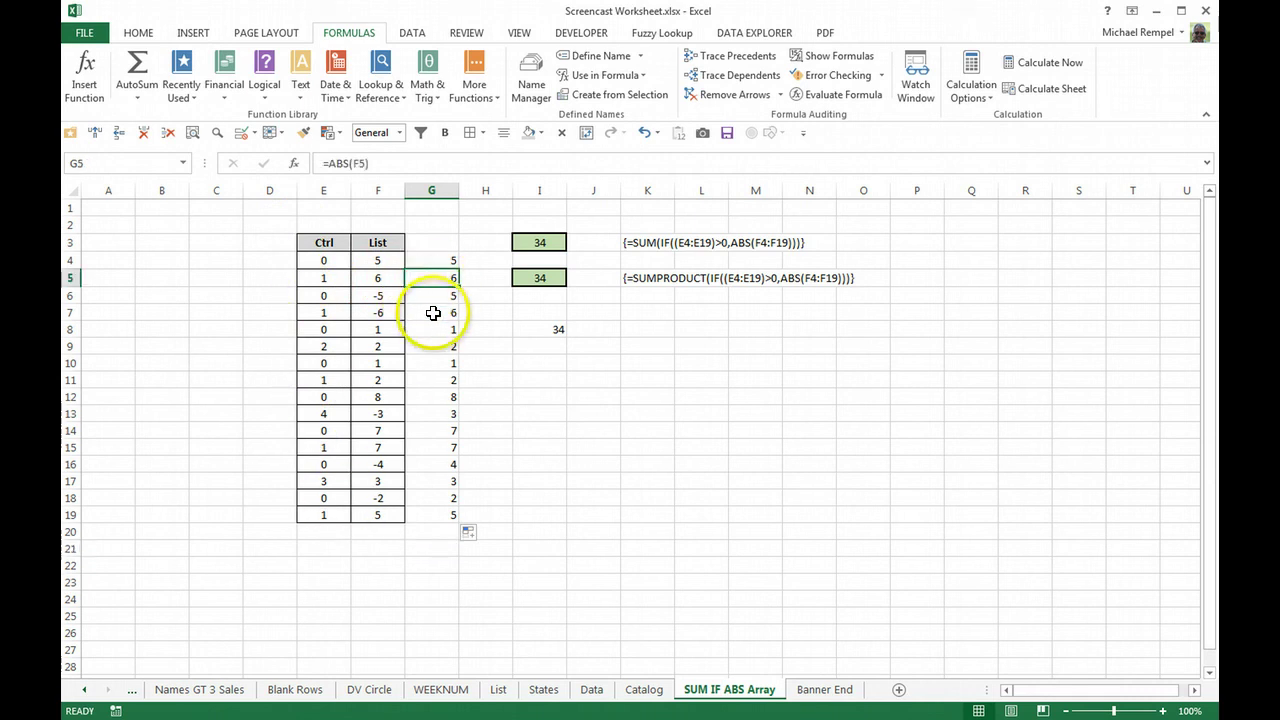
pyautogui.keyDown('ctrl'); pyautogui.click(434, 312); pyautogui.keyUp('ctrl')
pyautogui.keyDown('ctrl'); pyautogui.click(437, 346); pyautogui.keyUp('ctrl')
pyautogui.keyDown('ctrl'); pyautogui.click(434, 380); pyautogui.keyUp('ctrl')
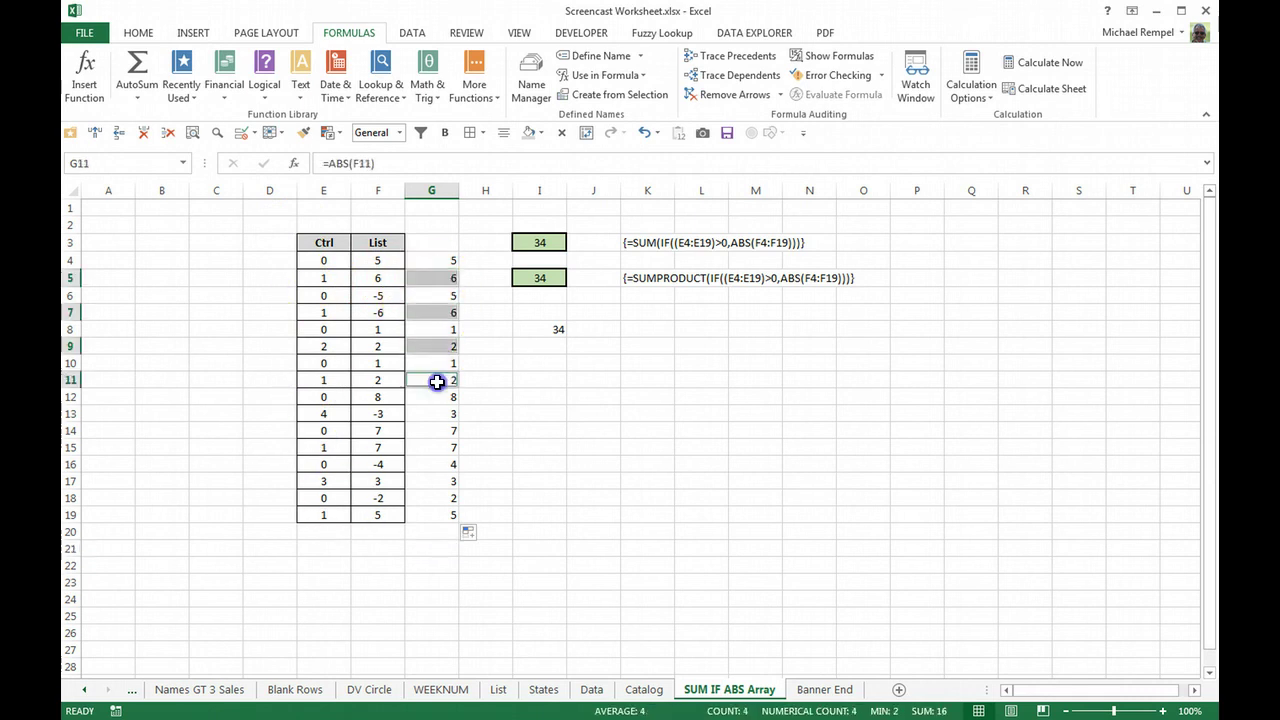
pyautogui.keyDown('ctrl'); pyautogui.click(444, 414); pyautogui.keyUp('ctrl')
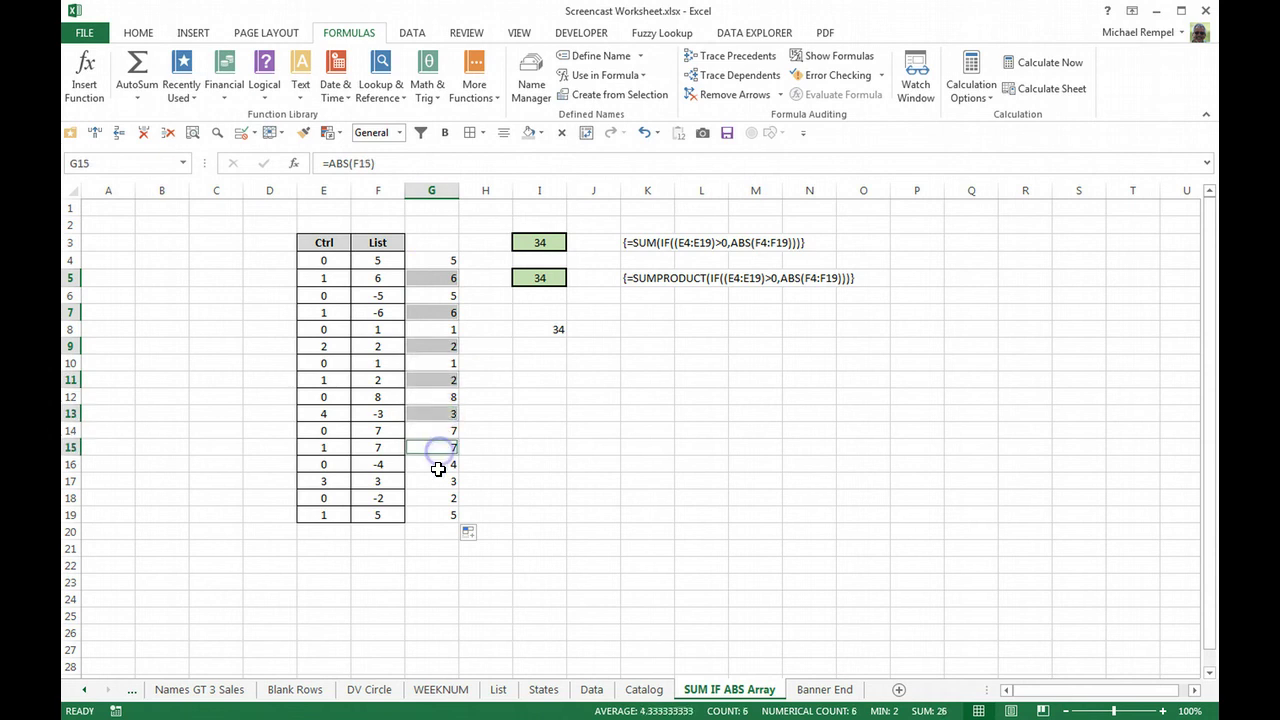
pyautogui.keyDown('ctrl'); pyautogui.click(438, 481); pyautogui.keyUp('ctrl')
pyautogui.keyDown('ctrl'); pyautogui.click(437, 514); pyautogui.keyUp('ctrl')
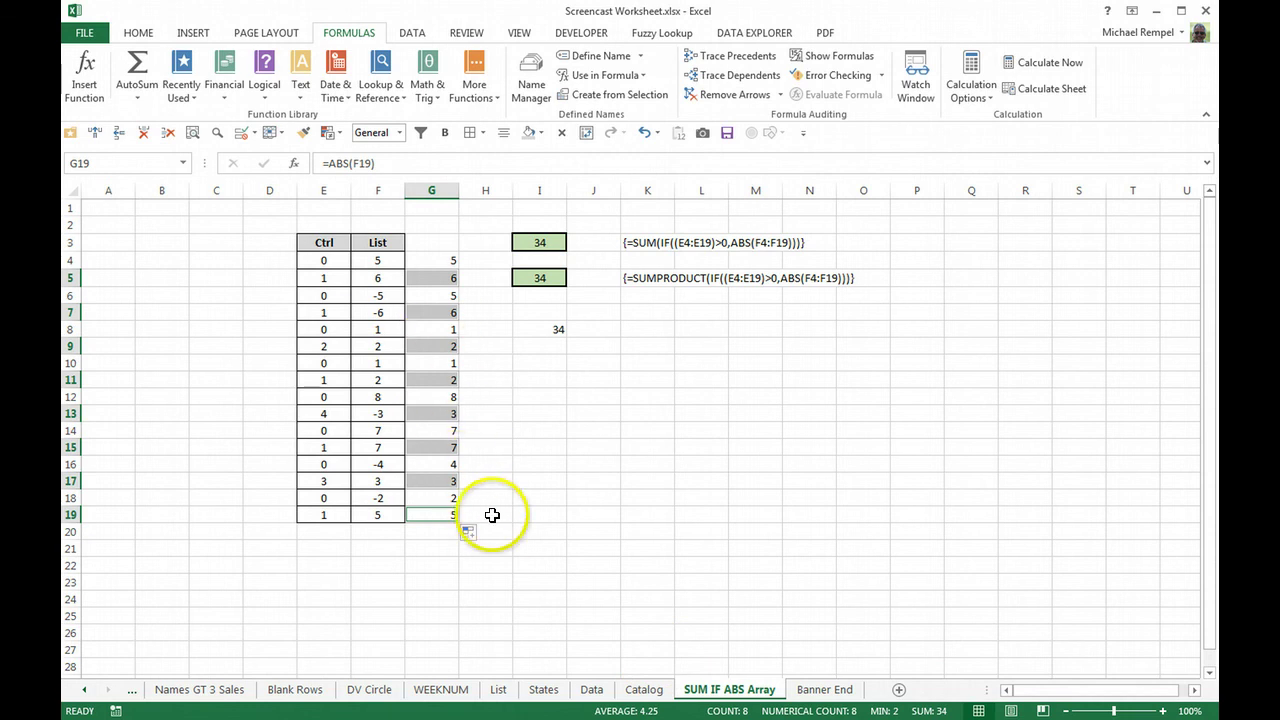
pyautogui.click(525, 497)
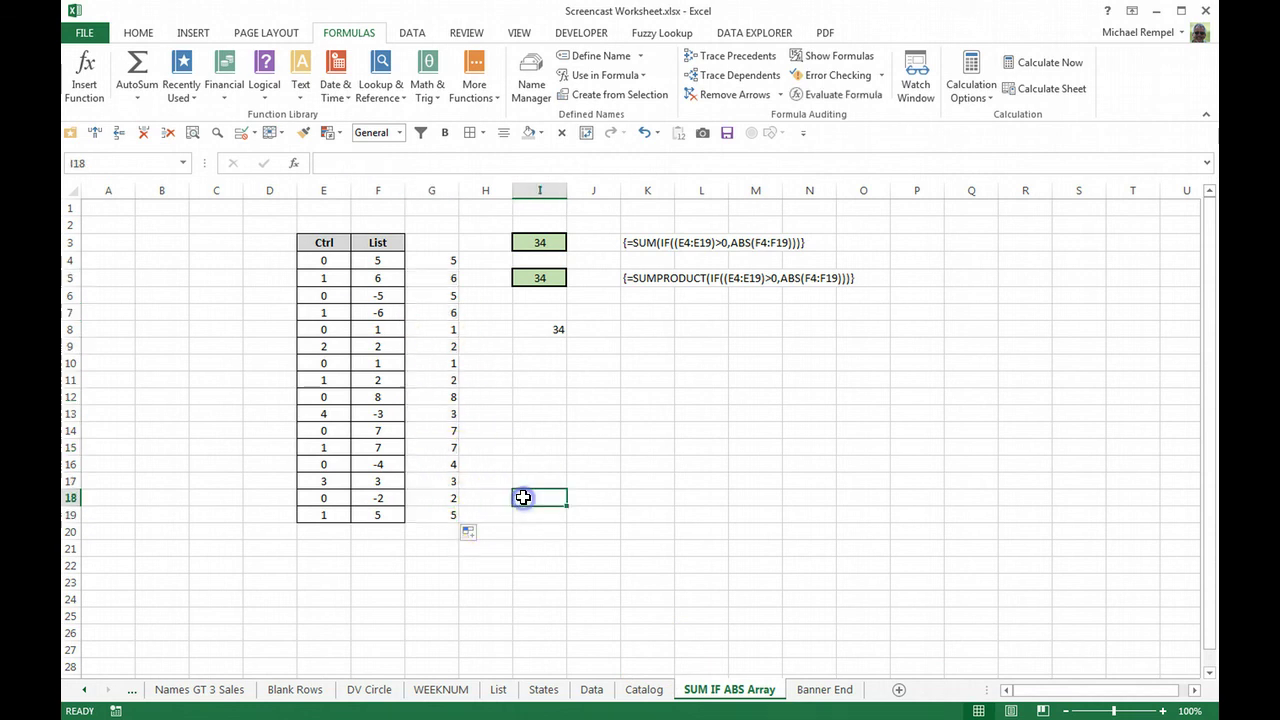
pyautogui.moveTo(438, 255); pyautogui.dragTo(431, 514)
pyautogui.press('Delete')
# Open Evaluate Formula for I8's array formula and place the dialog beside the data.
pyautogui.click(505, 412)
pyautogui.click(548, 329)
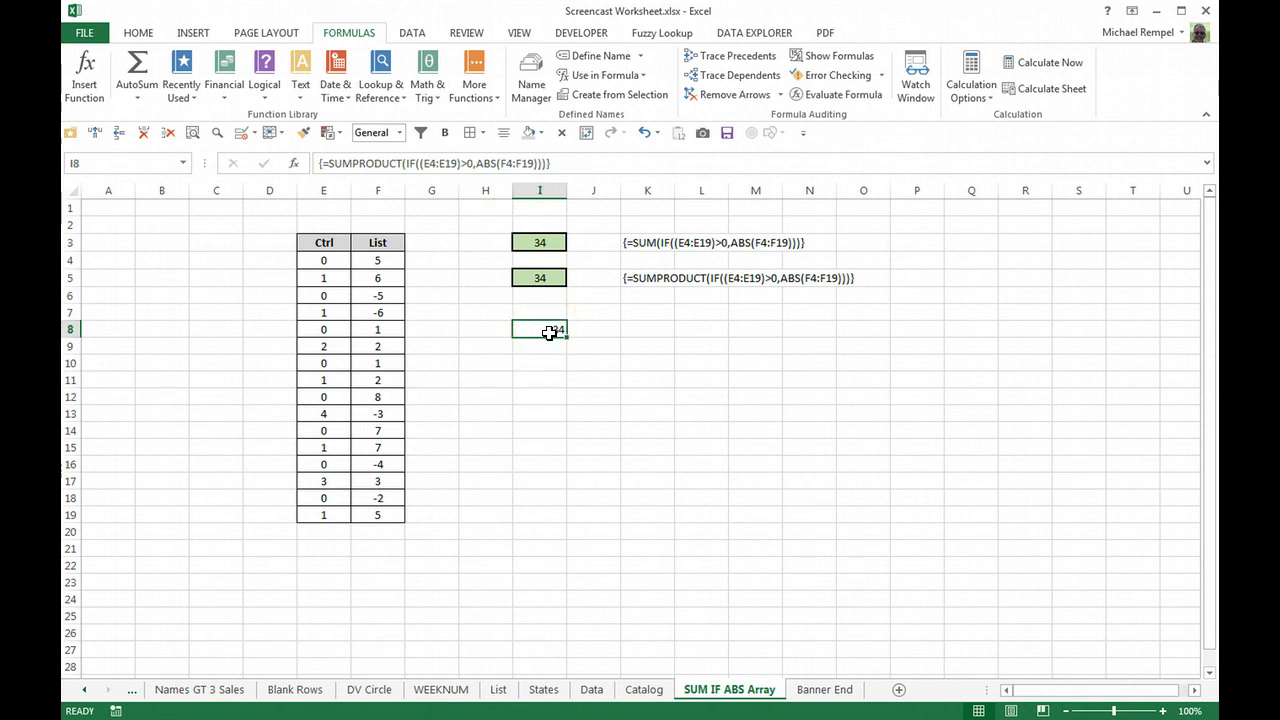
pyautogui.click(833, 96)
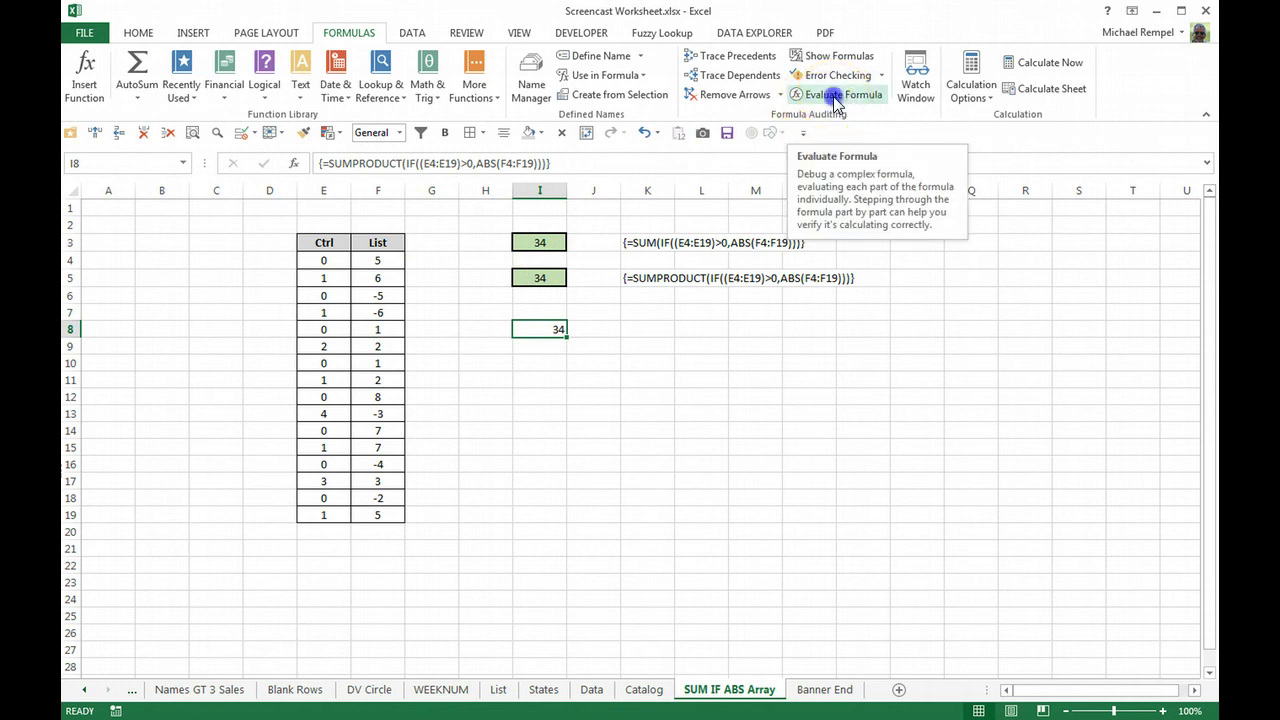
pyautogui.moveTo(574, 358); pyautogui.dragTo(801, 317)
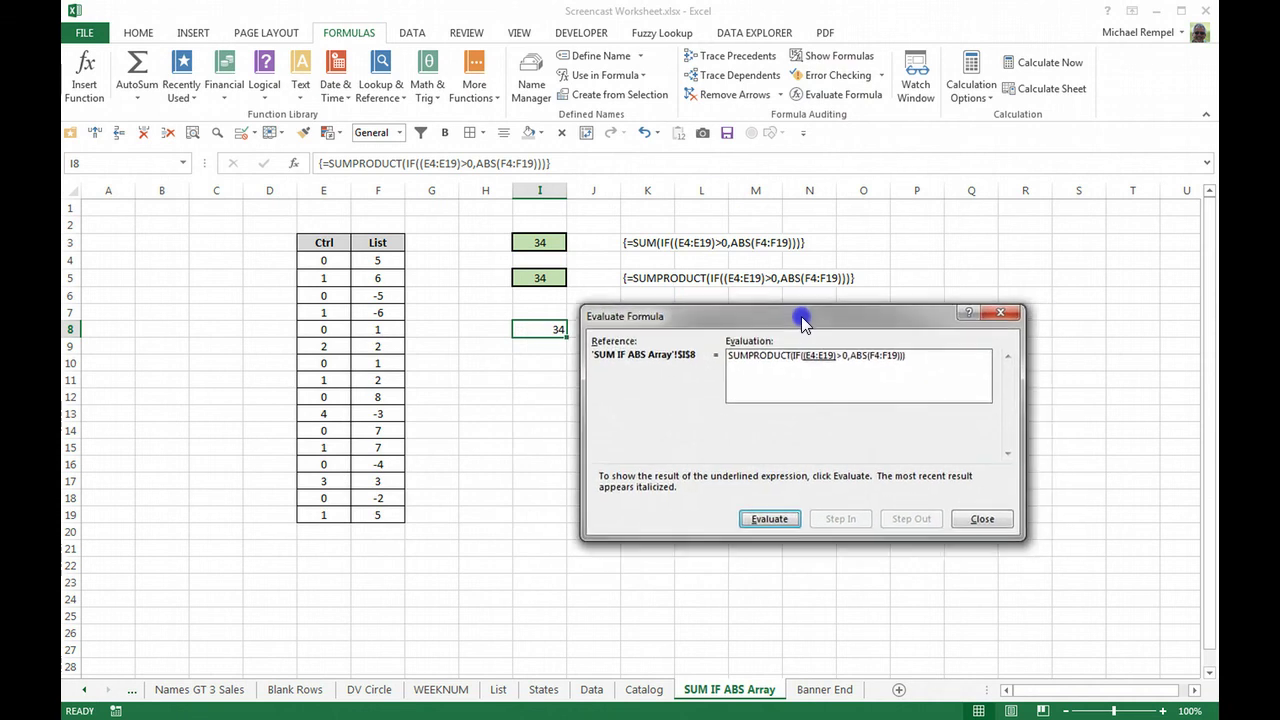
# Evaluate the Ctrl range, the >0 test, ABS, IF and SUMPRODUCT in turn to reach 34.
pyautogui.click(770, 520)
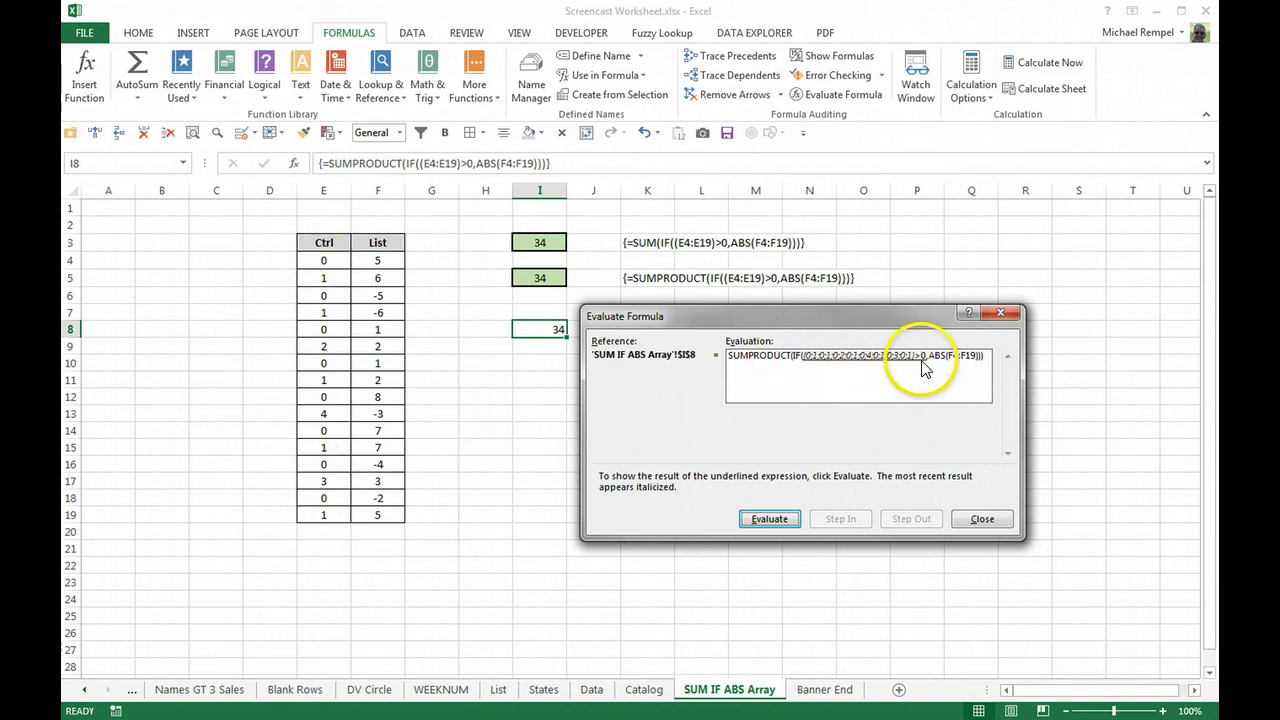
pyautogui.click(770, 519)
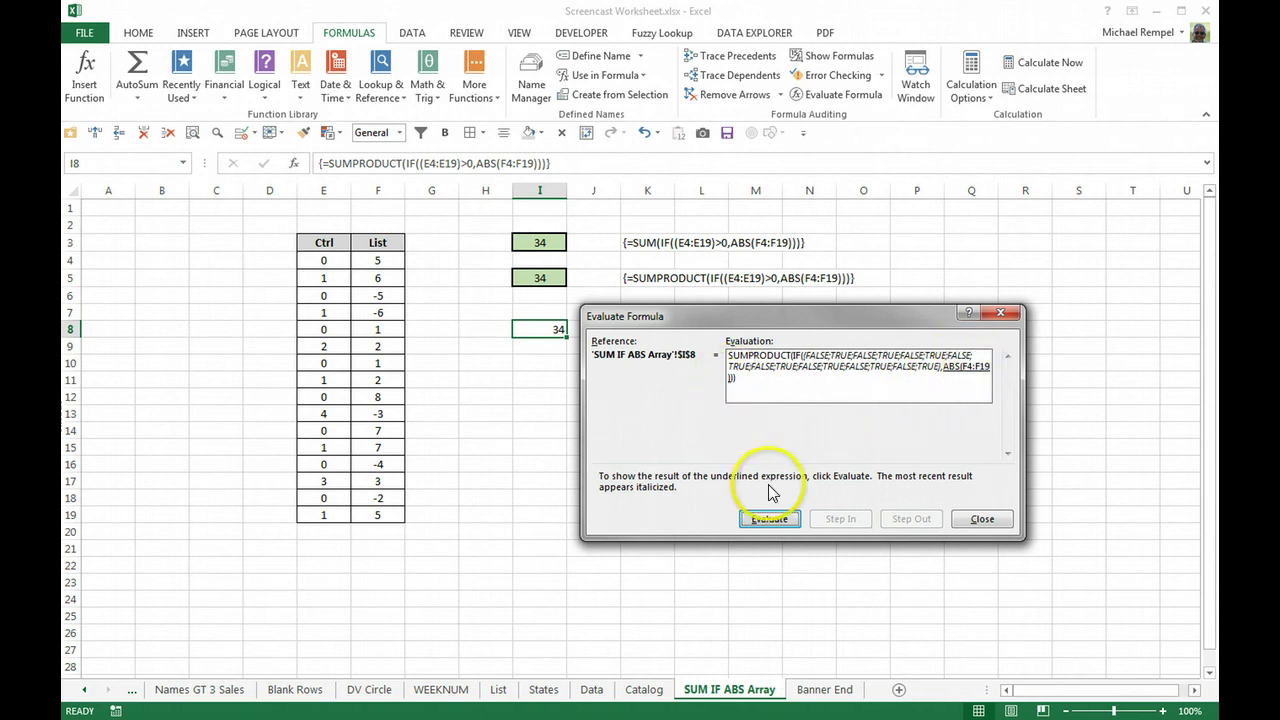
pyautogui.click(764, 520)
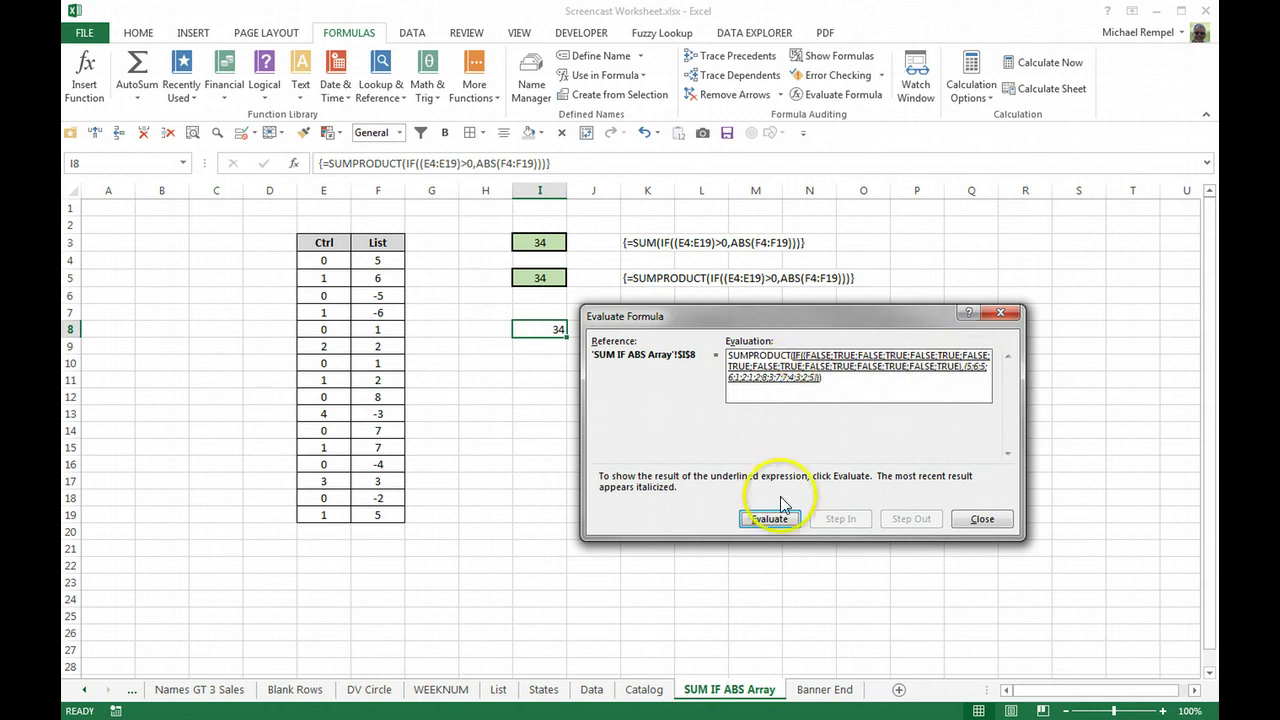
pyautogui.click(770, 520)
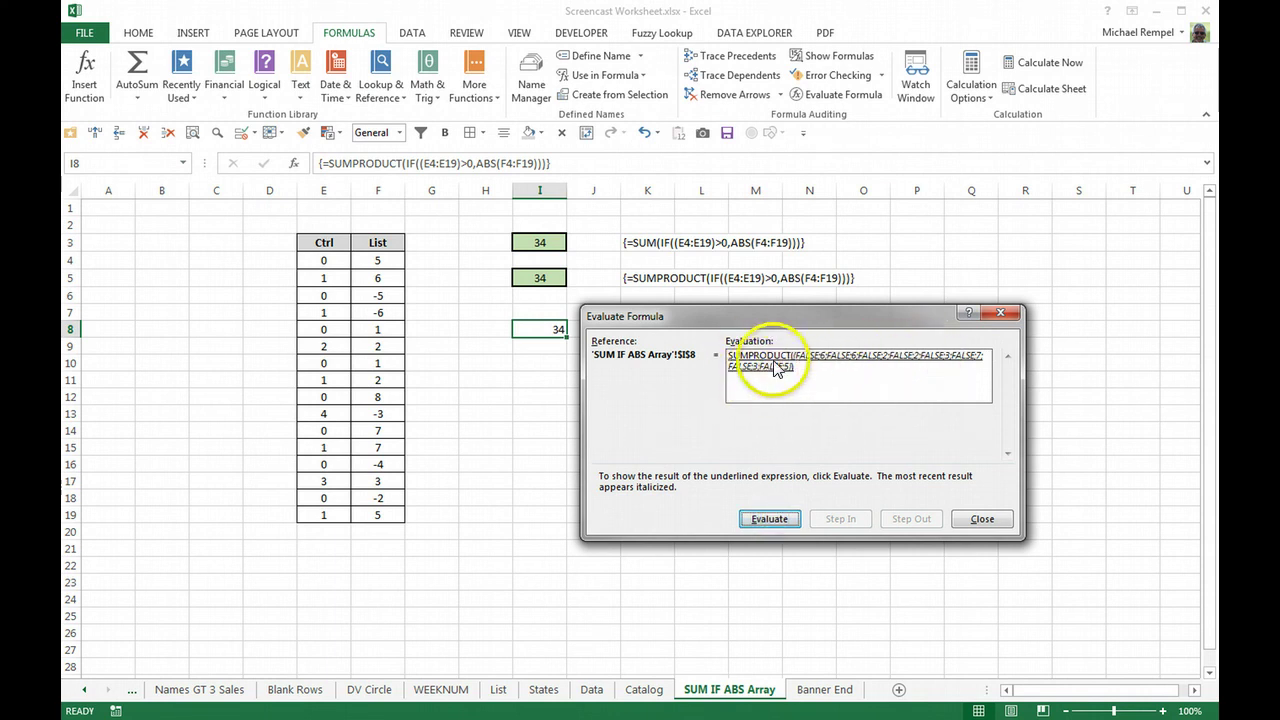
pyautogui.click(771, 521)
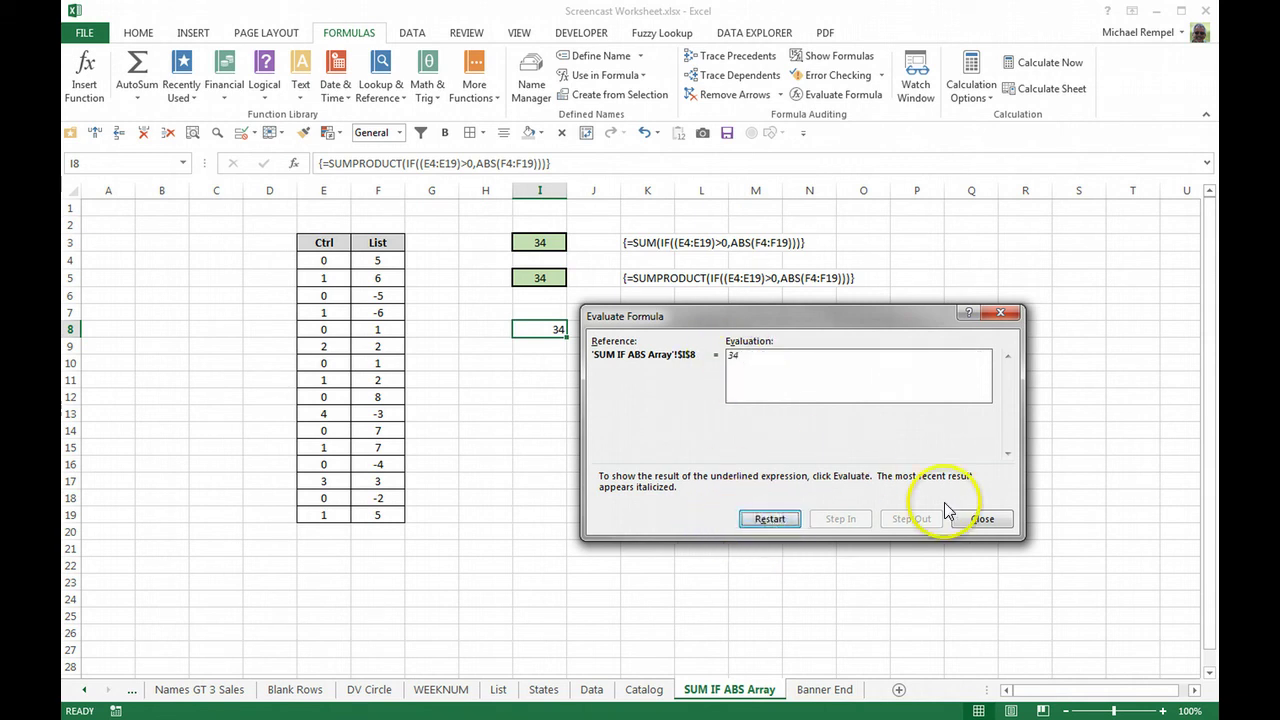
# Close the Evaluate Formula dialog to return to the SUM IF ABS Array sheet.
pyautogui.click(981, 520)
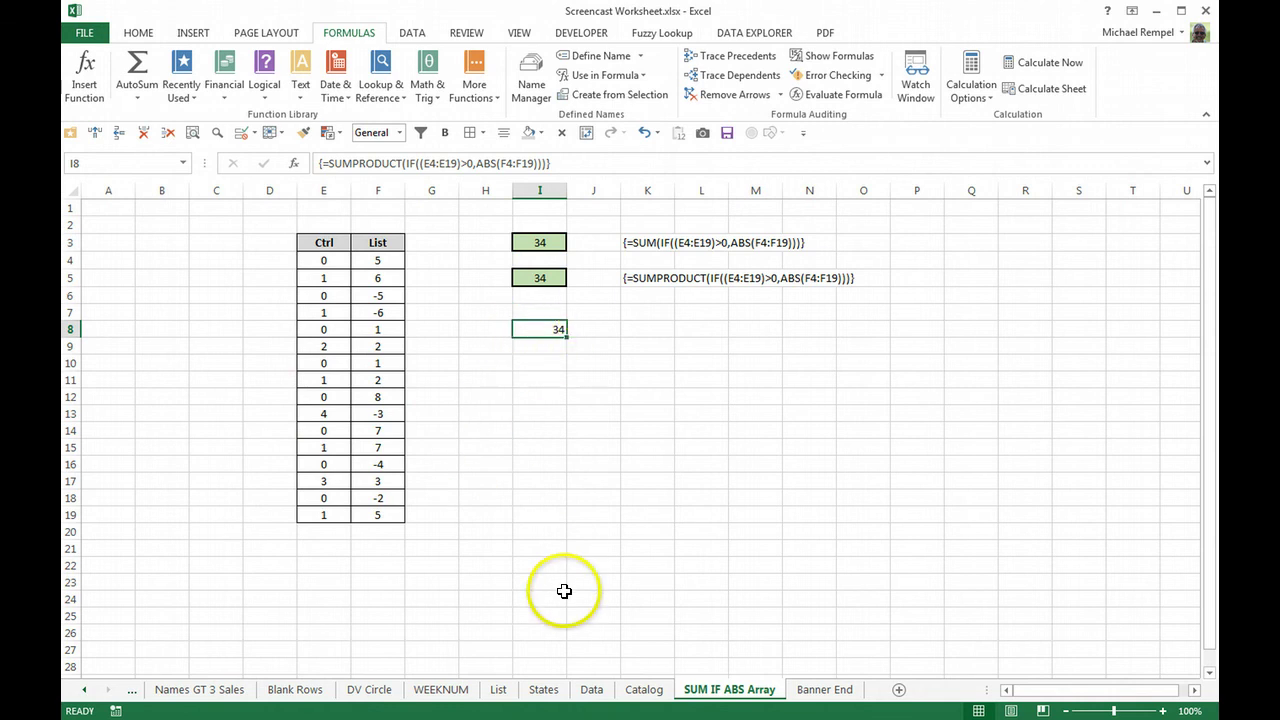
# Go to the Banner End sheet and deselect the Excel Bytes banner picture.
pyautogui.click(824, 689)
pyautogui.click(1026, 607)
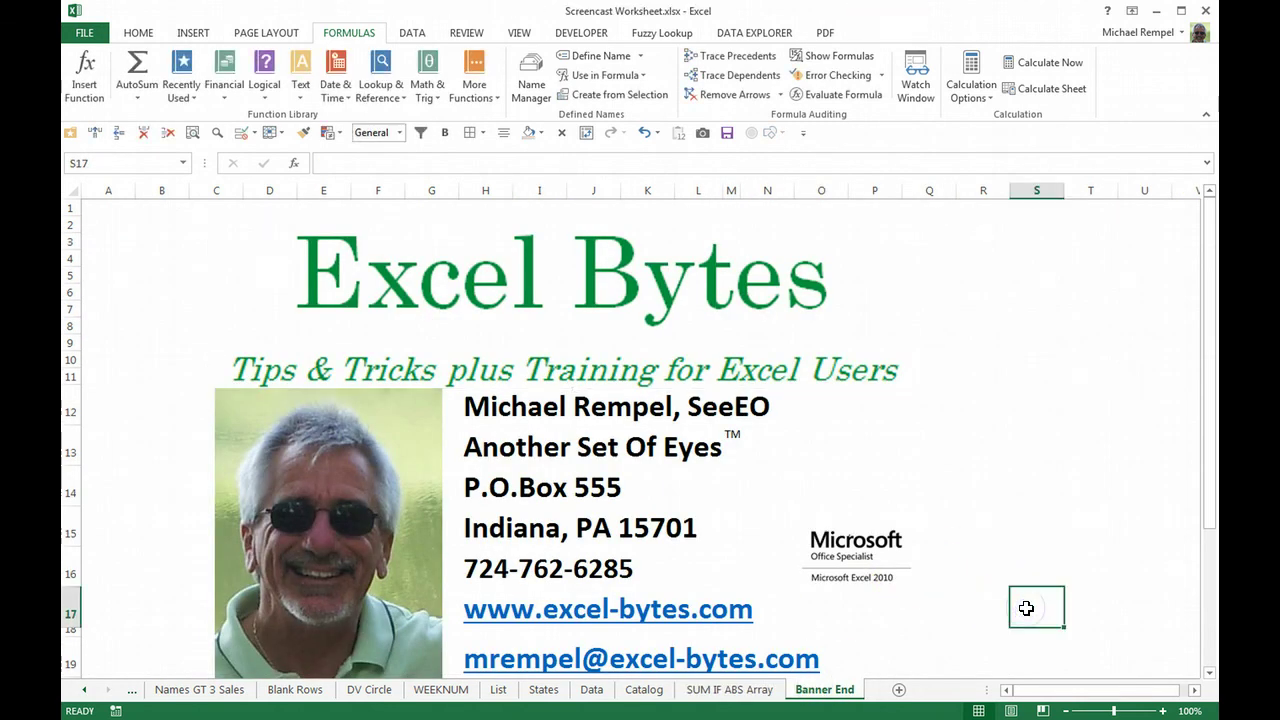